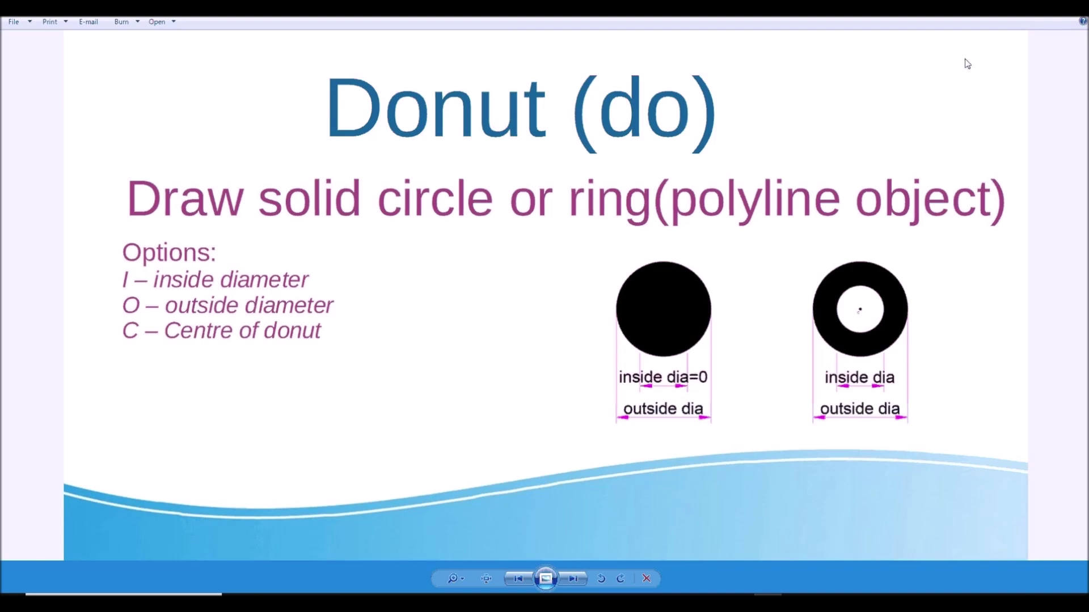
Switch from the Photo Viewer Donut slide back to the AutoCAD donut examples drawing.
{"action": "key", "text": "alt+Tab"}
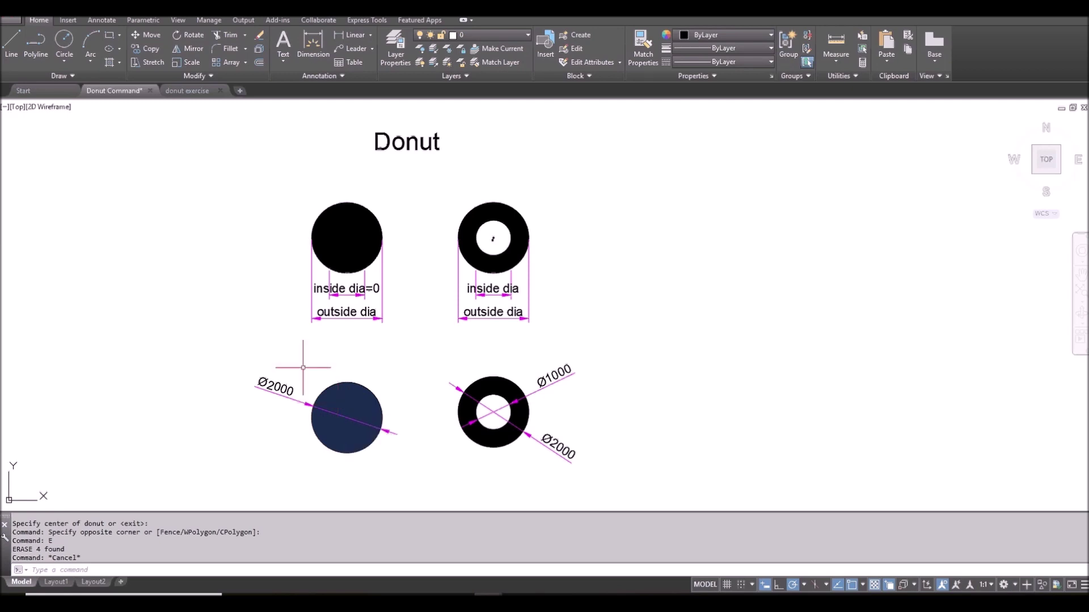
Draw a solid donut, inside diameter 0 and outside diameter 2000, at the upper left.
{"action": "key", "text": "Escape"}
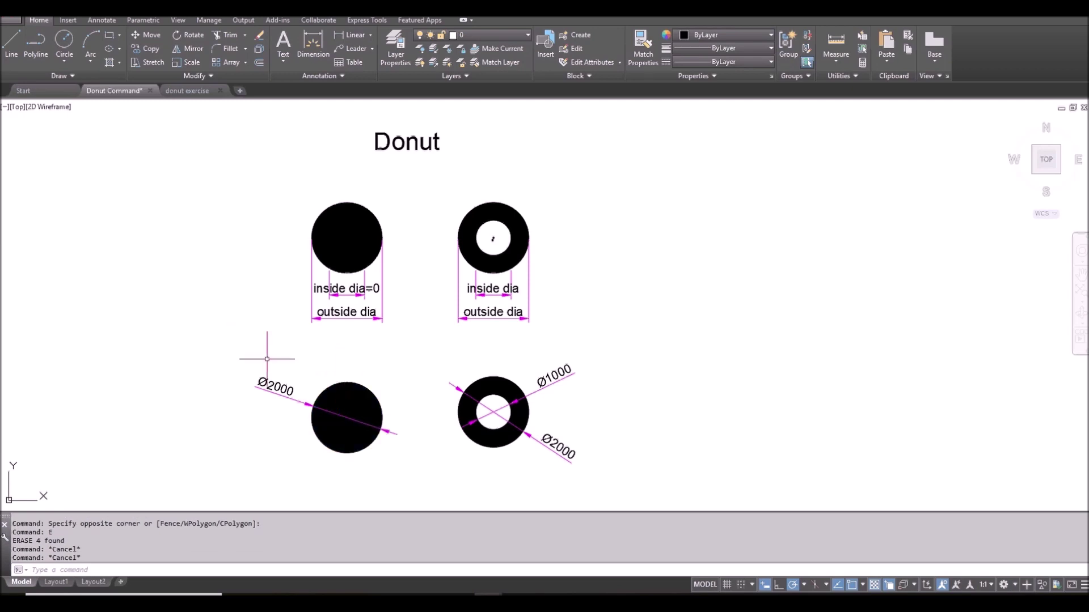
{"action": "left_click", "coordinate": [61, 76]}
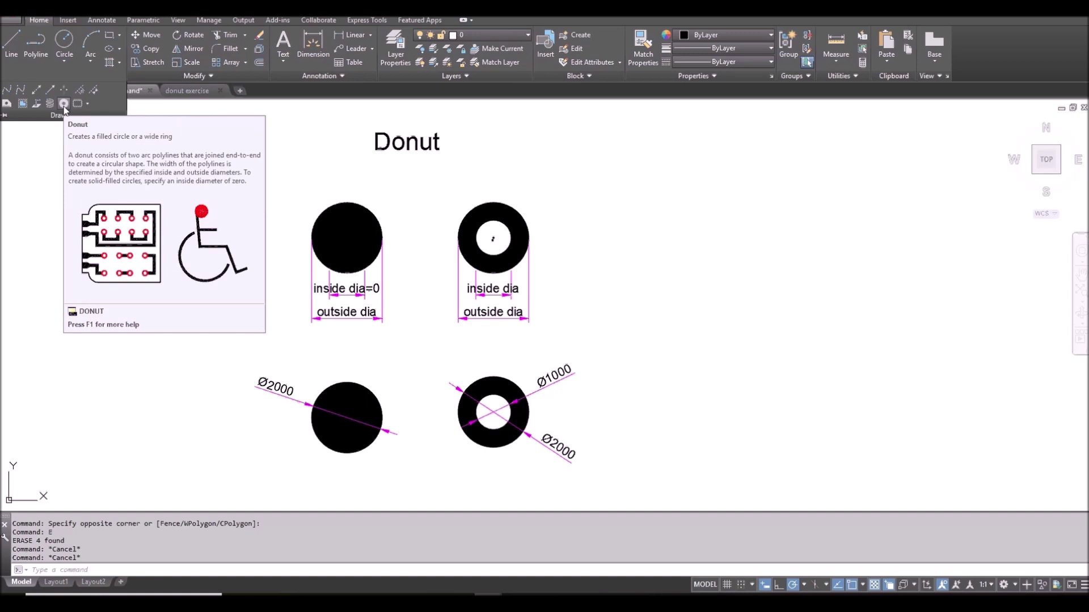
{"action": "left_click", "coordinate": [63, 104]}
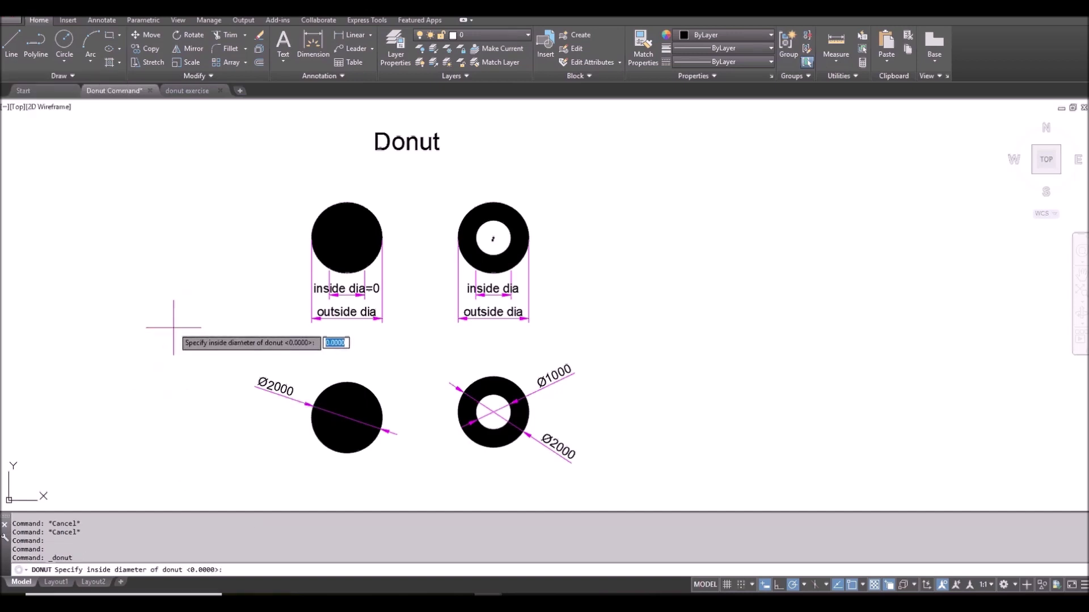
{"action": "type", "text": "0"}
{"action": "key", "text": "Return"}
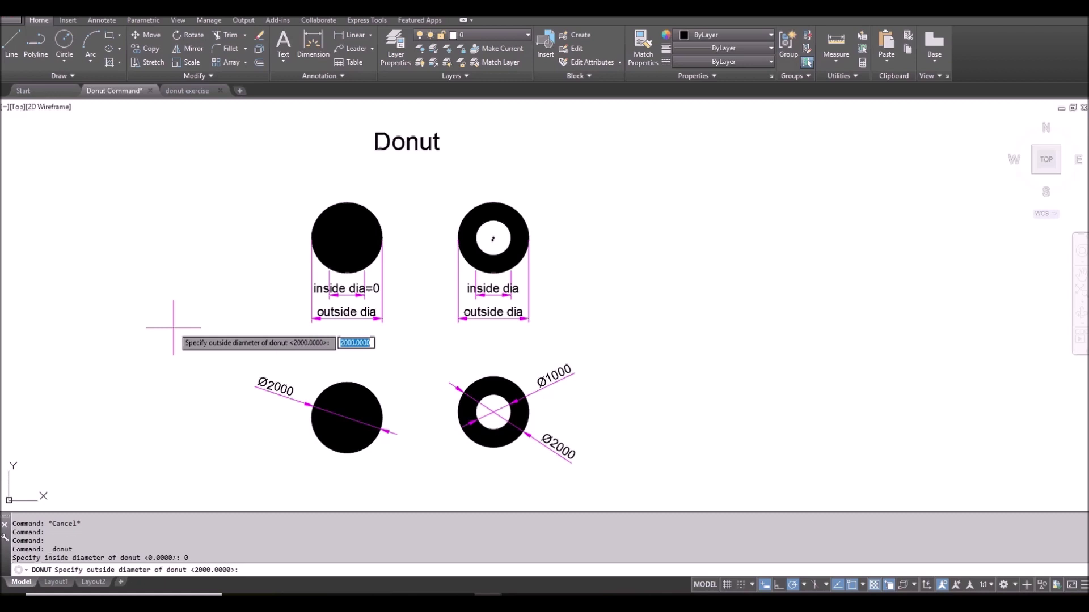
{"action": "type", "text": "2000"}
{"action": "key", "text": "Return"}
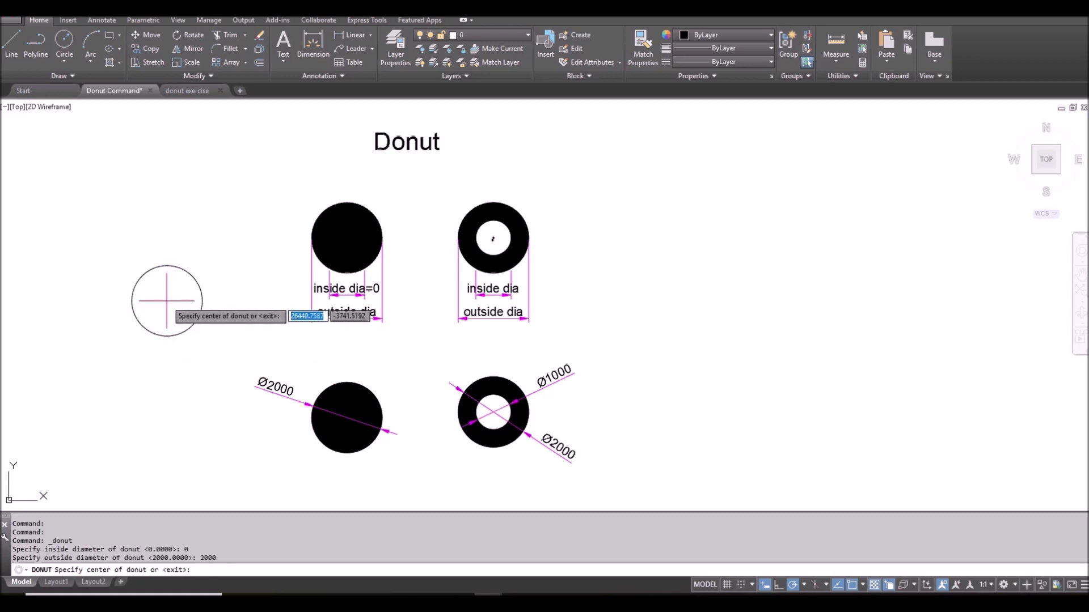
{"action": "left_click", "coordinate": [98, 235]}
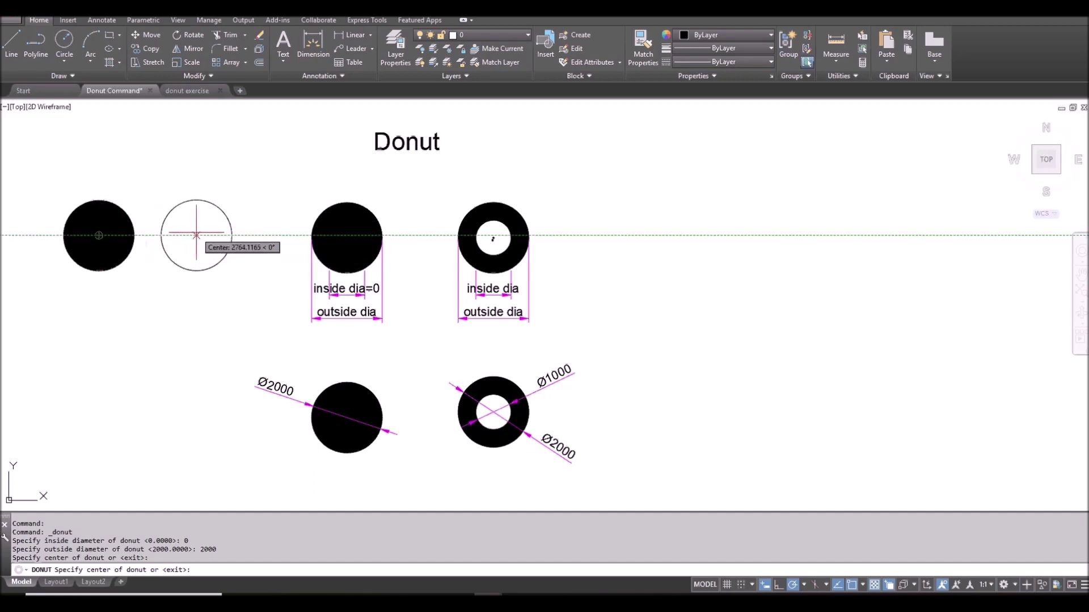
Place five more solid 2000 donuts to complete a two-column, three-row grid.
{"action": "left_click", "coordinate": [198, 235]}
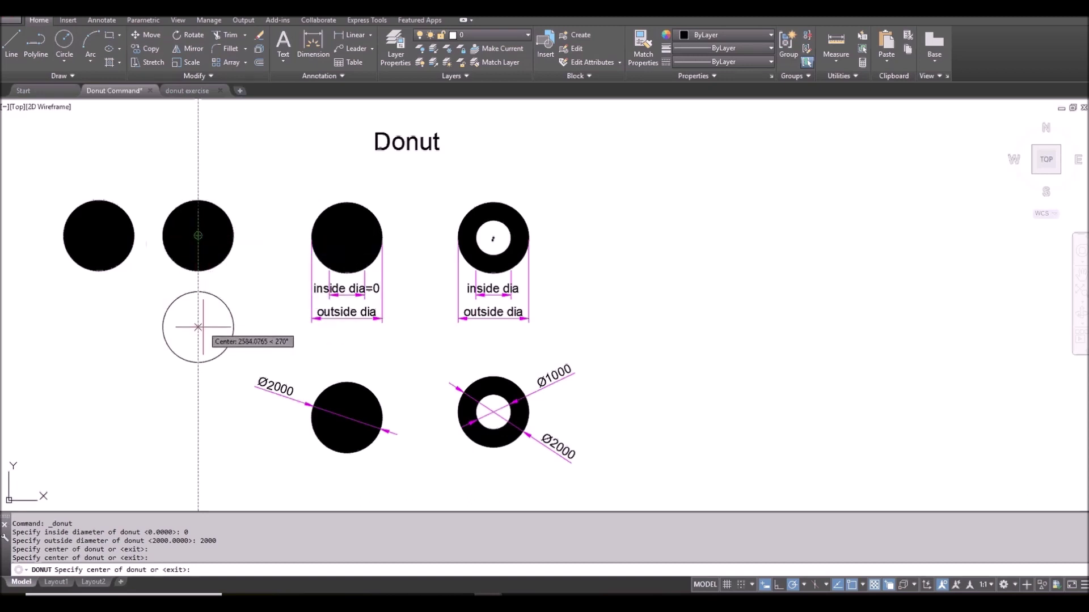
{"action": "left_click", "coordinate": [198, 331]}
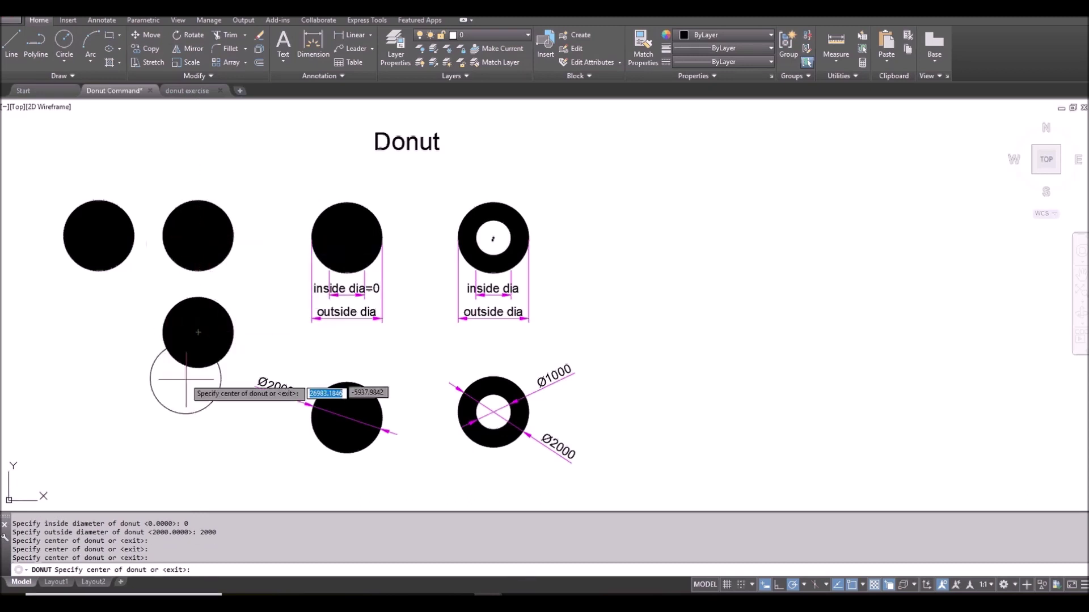
{"action": "left_click", "coordinate": [197, 419]}
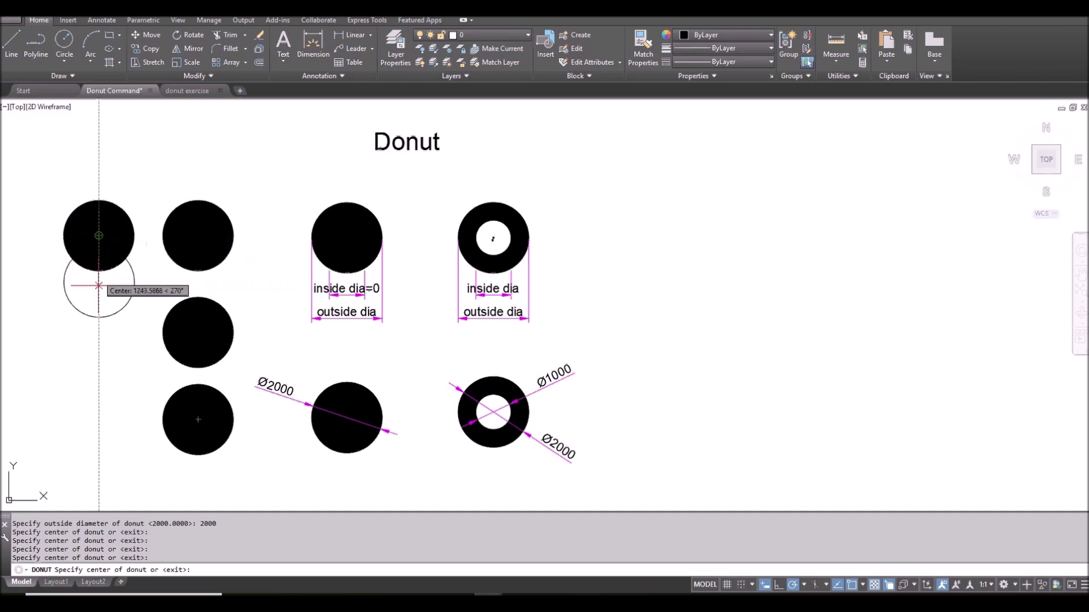
{"action": "left_click", "coordinate": [99, 419]}
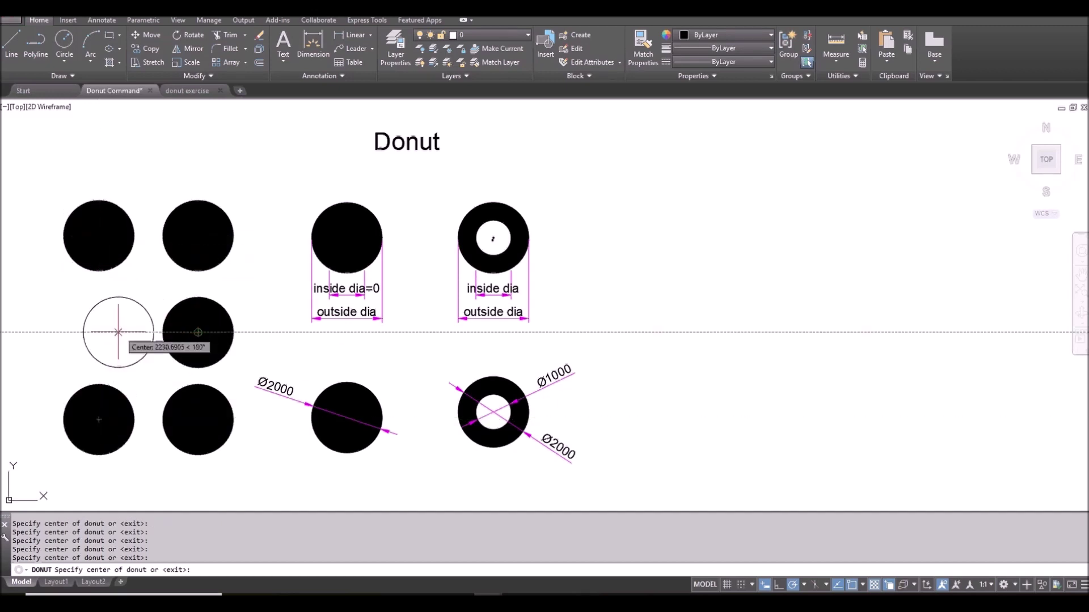
{"action": "left_click", "coordinate": [99, 332]}
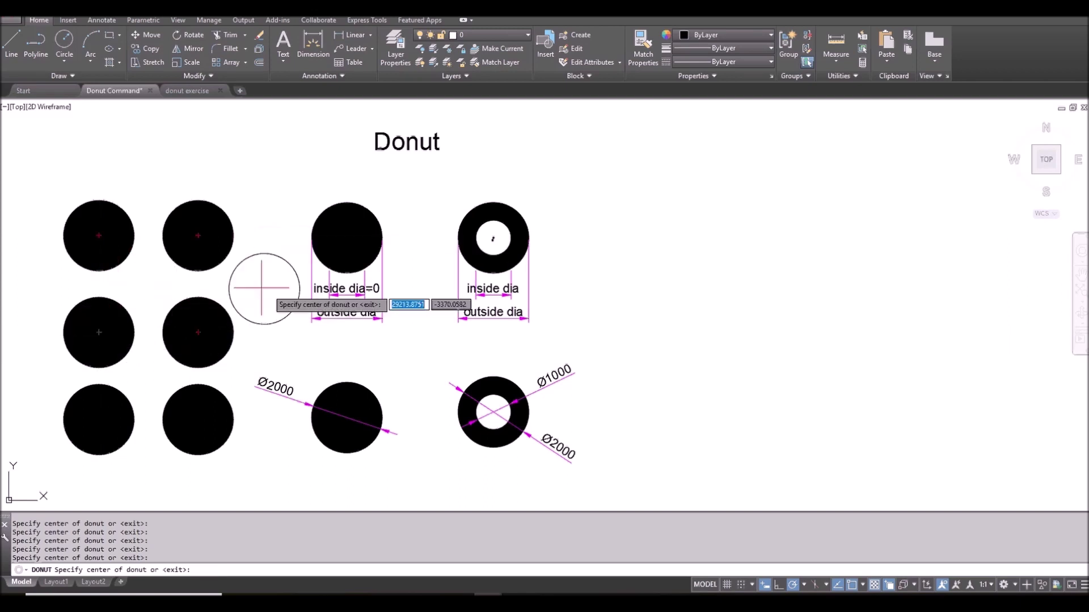
{"action": "key", "text": "Return"}
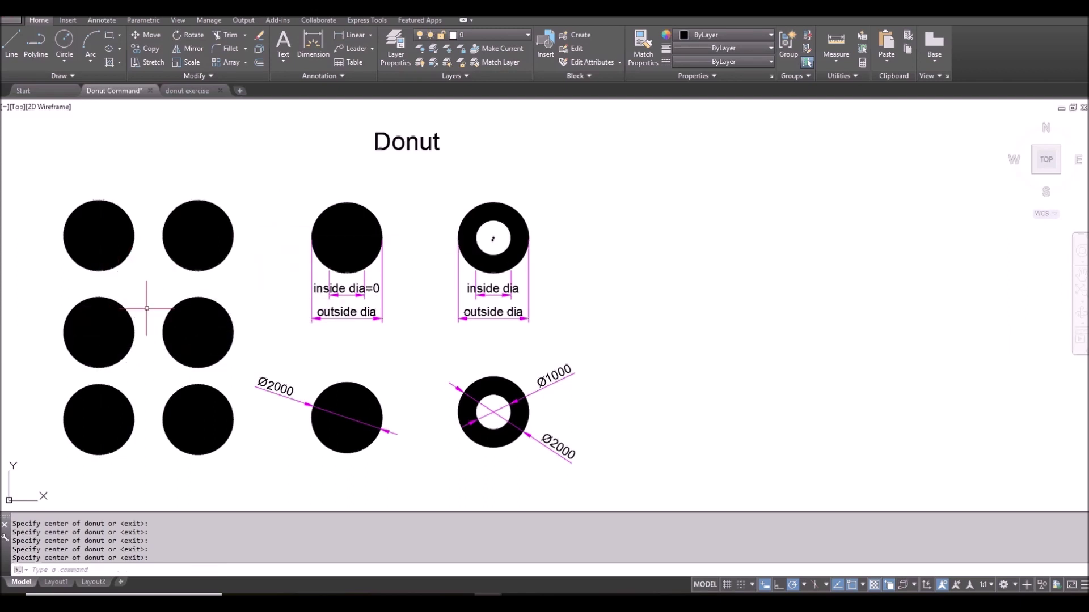
Draw a rectangle (REC) enclosing the six solid donuts.
{"action": "type", "text": "REC"}
{"action": "key", "text": "Return"}
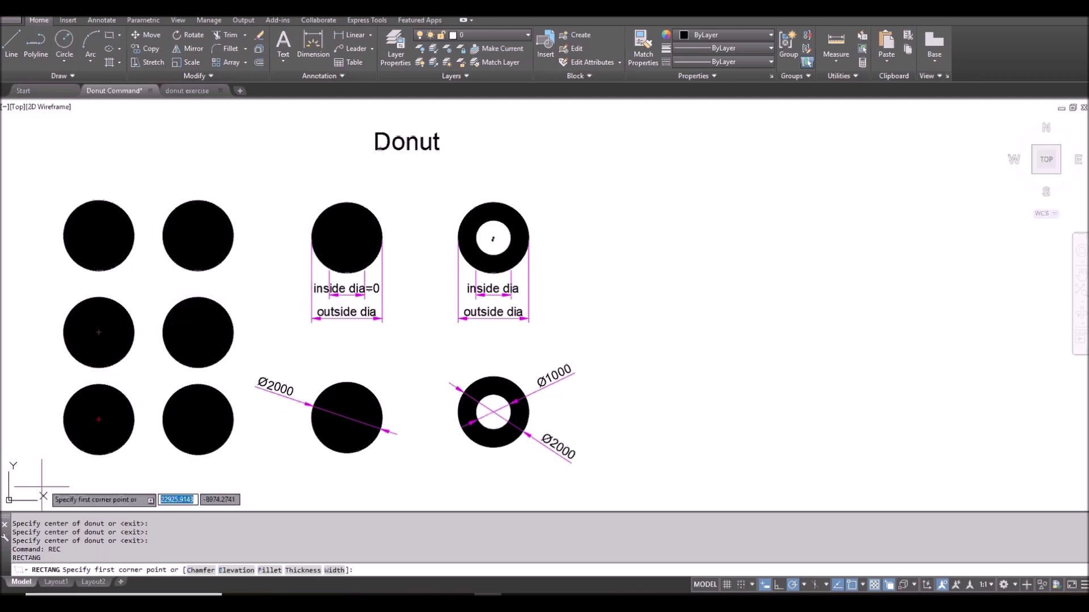
{"action": "left_click", "coordinate": [51, 475]}
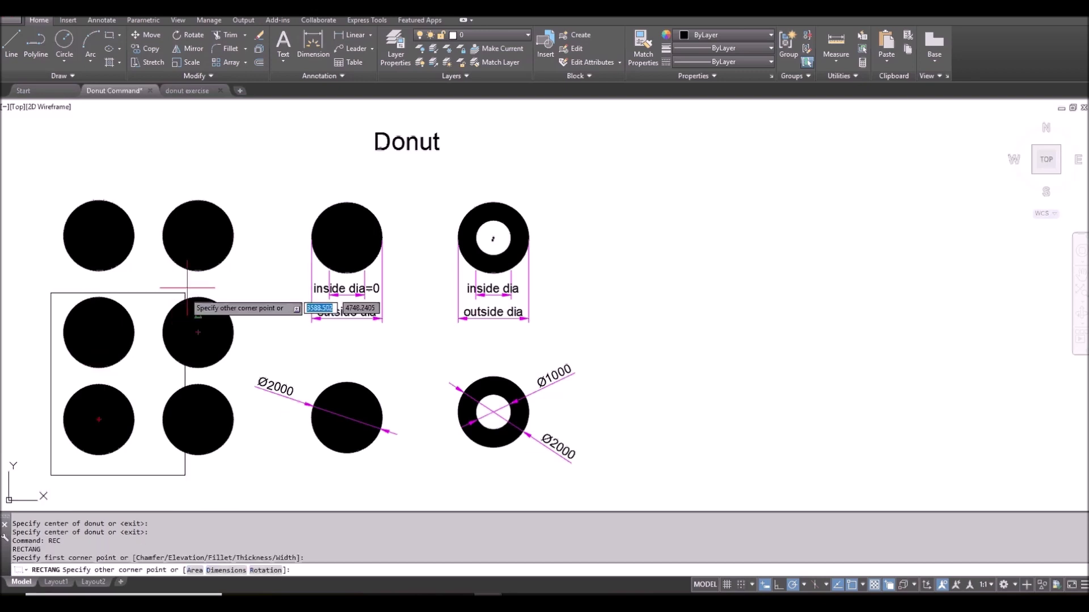
{"action": "left_click", "coordinate": [247, 181]}
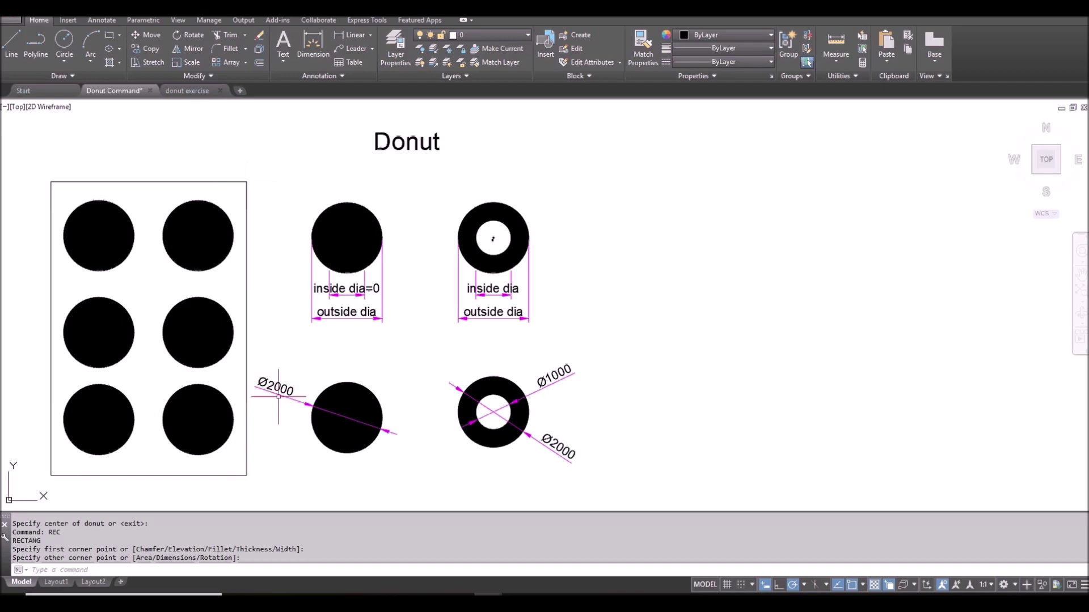
{"action": "middle_click_drag", "start_coordinate": [263, 292], "coordinate": [248, 277]}
{"action": "key", "text": "Escape"}
{"action": "key", "text": "Escape"}
{"action": "key", "text": "Escape"}
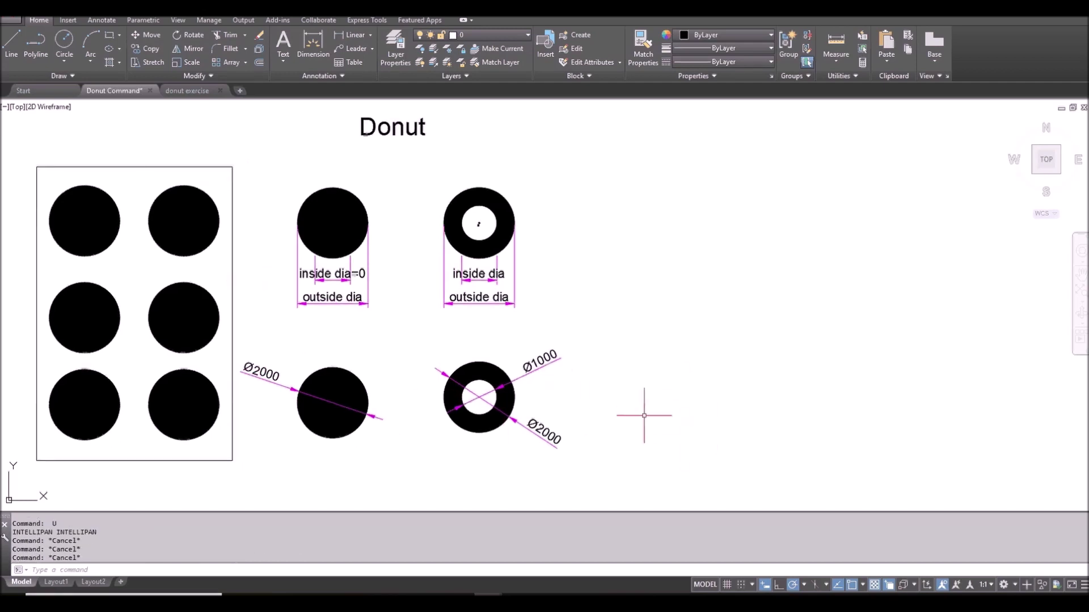
Draw three 1000/2000 ring donuts in a vertical column right of the dimensioned ring.
{"action": "type", "text": "do"}
{"action": "key", "text": "Return"}
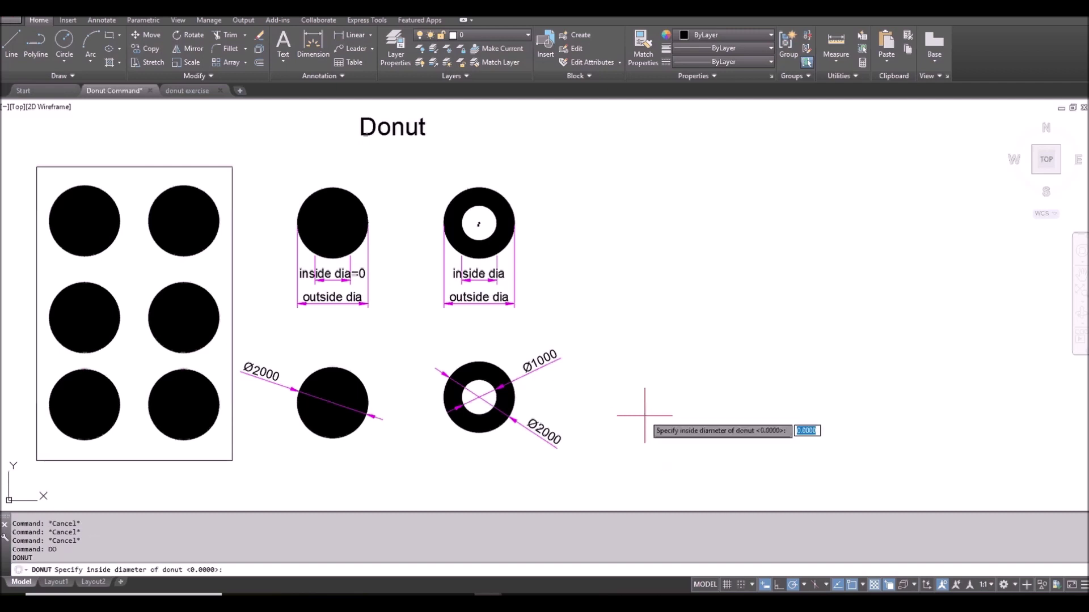
{"action": "type", "text": "1000"}
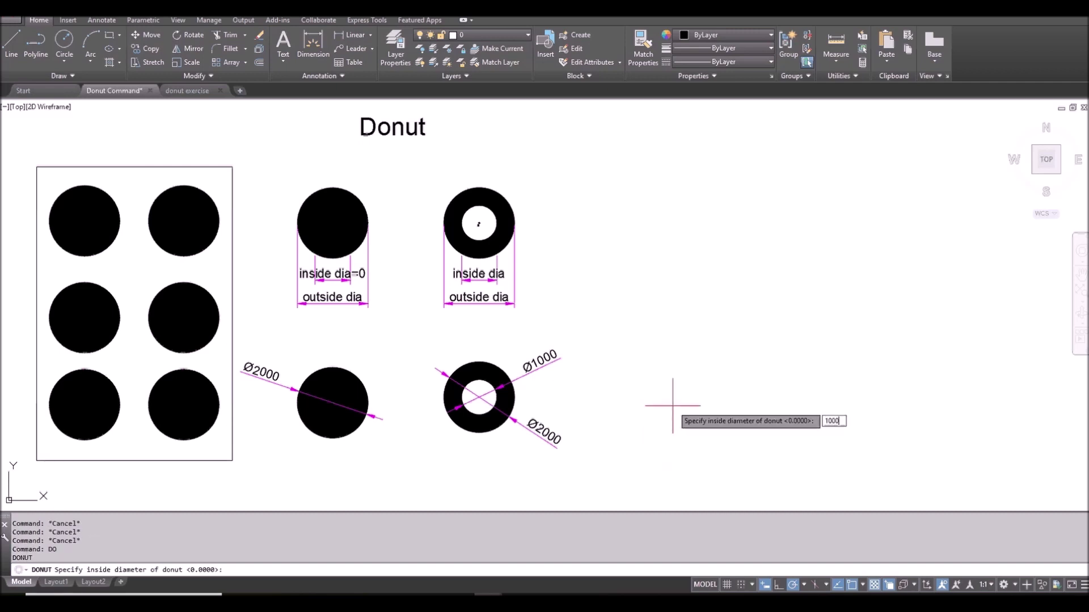
{"action": "key", "text": "Return"}
{"action": "type", "text": "2000"}
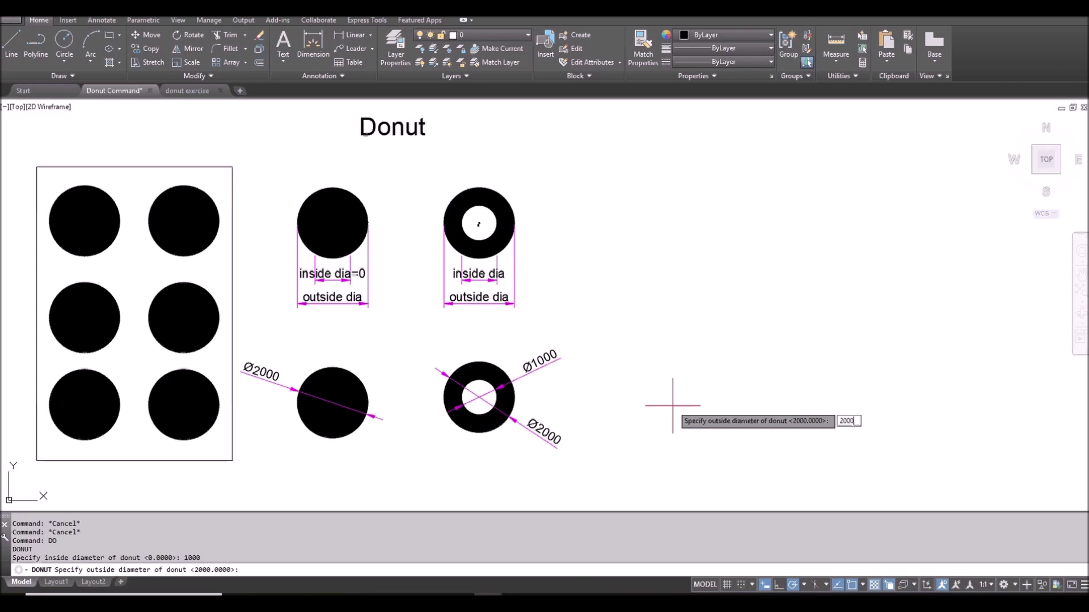
{"action": "key", "text": "Return"}
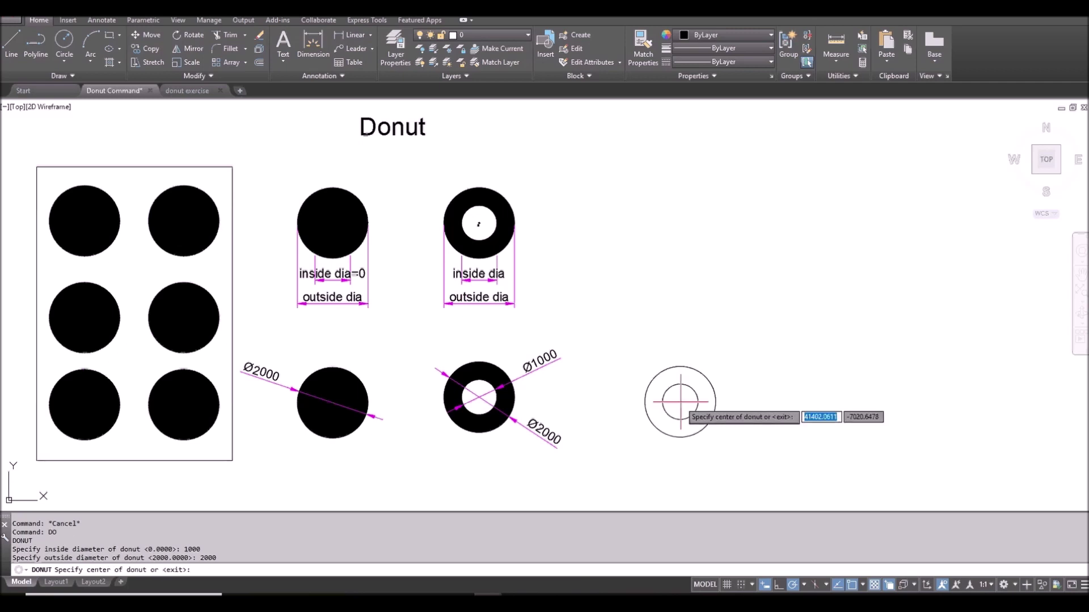
{"action": "left_click", "coordinate": [677, 404]}
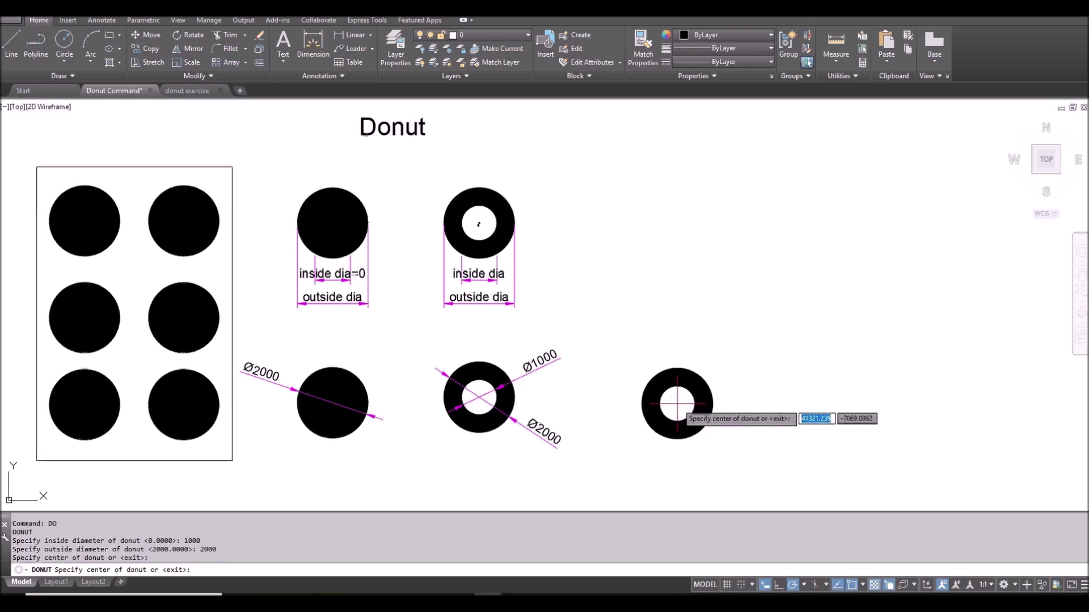
{"action": "left_click", "coordinate": [677, 303]}
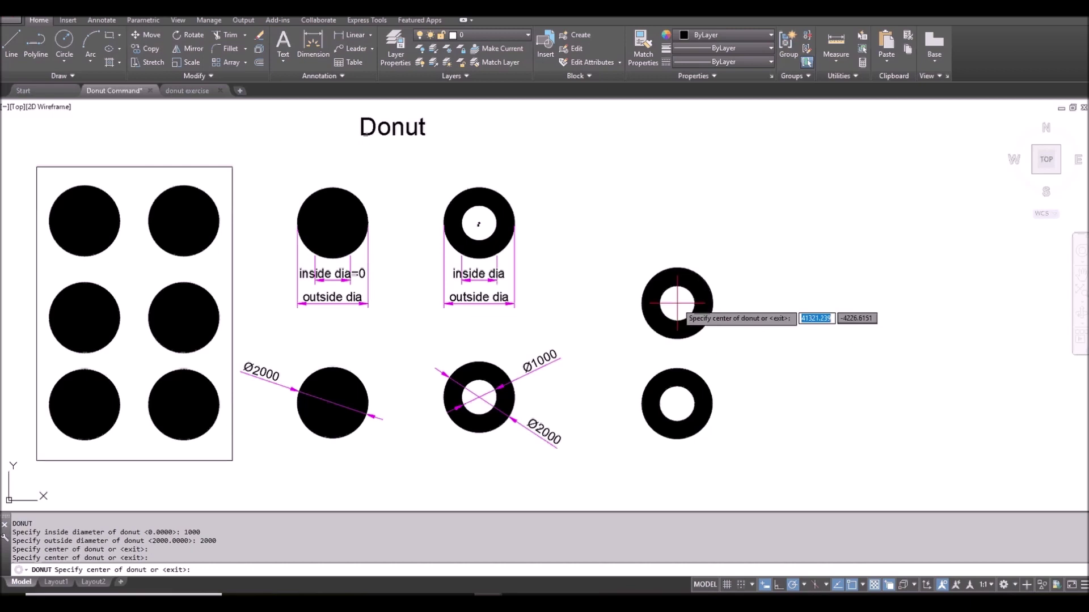
{"action": "left_click", "coordinate": [677, 202]}
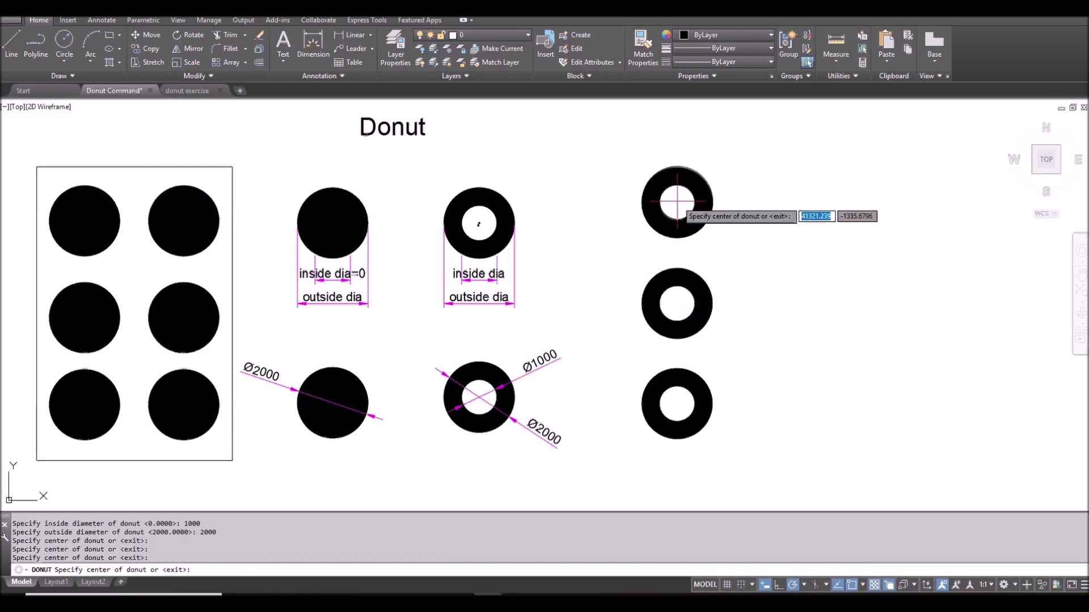
{"action": "key", "text": "Return"}
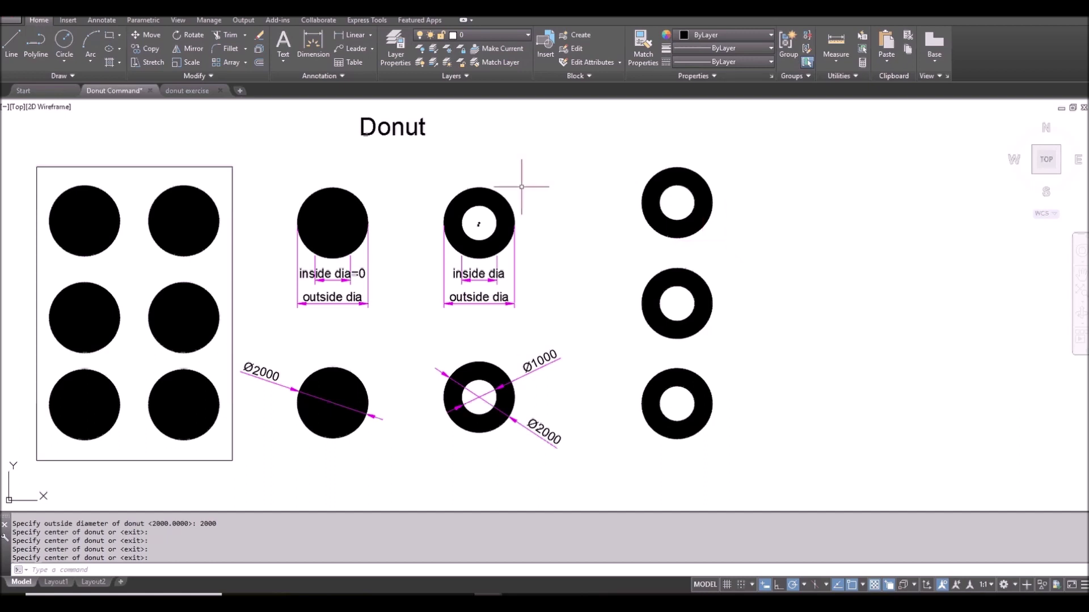
Switch to the 'donut exercise' drawing and pan it to the centre of the view.
{"action": "left_click", "coordinate": [186, 92]}
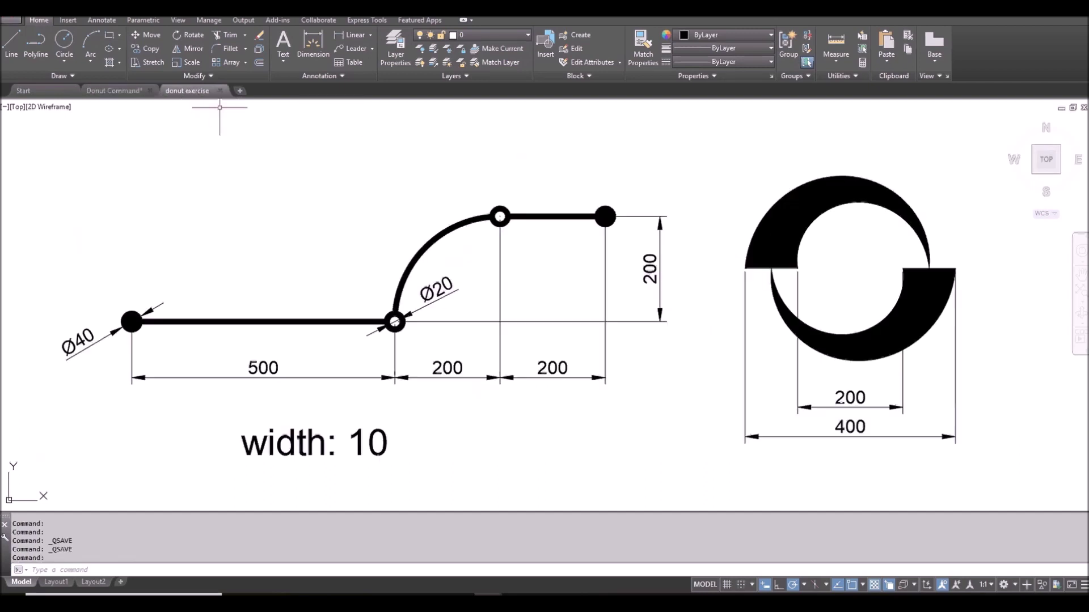
{"action": "mouse_move", "coordinate": [530, 346]}
{"action": "middle_mouse_down"}
{"action": "mouse_move", "coordinate": [479, 272]}
{"action": "mouse_move", "coordinate": [531, 274]}
{"action": "middle_mouse_up"}
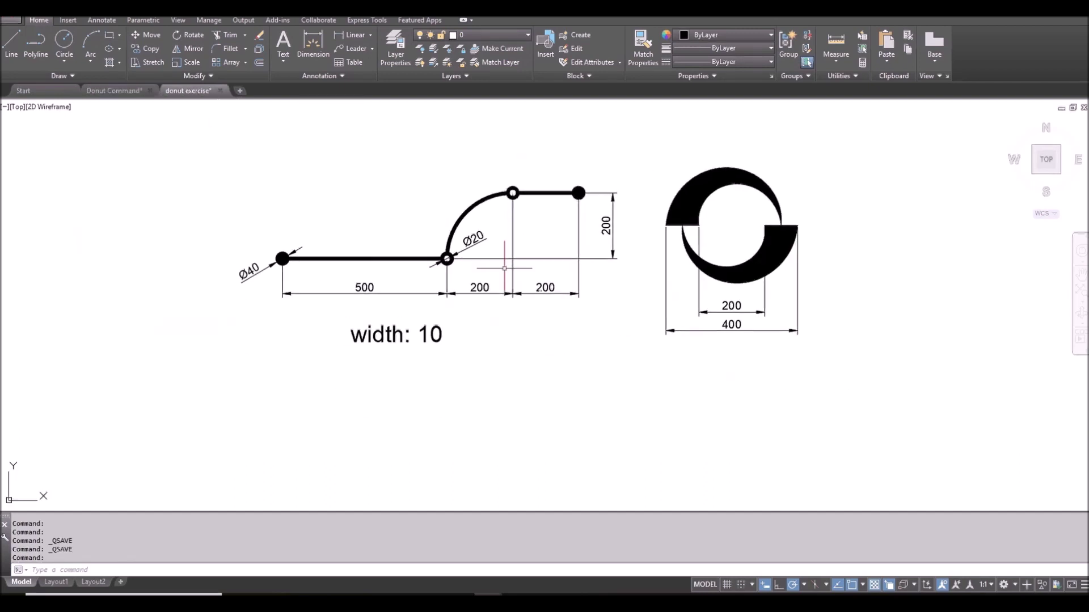
{"action": "middle_click_drag", "start_coordinate": [389, 259], "coordinate": [425, 262]}
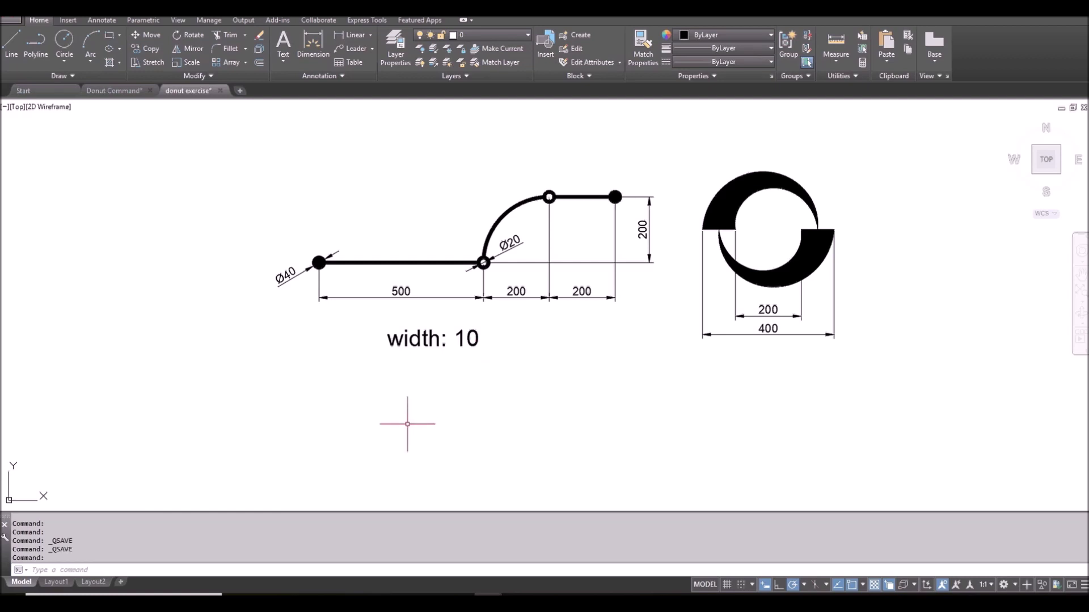
Start a polyline below the exercise with a 500-unit straight run.
{"action": "type", "text": "pl"}
{"action": "key", "text": "Return"}
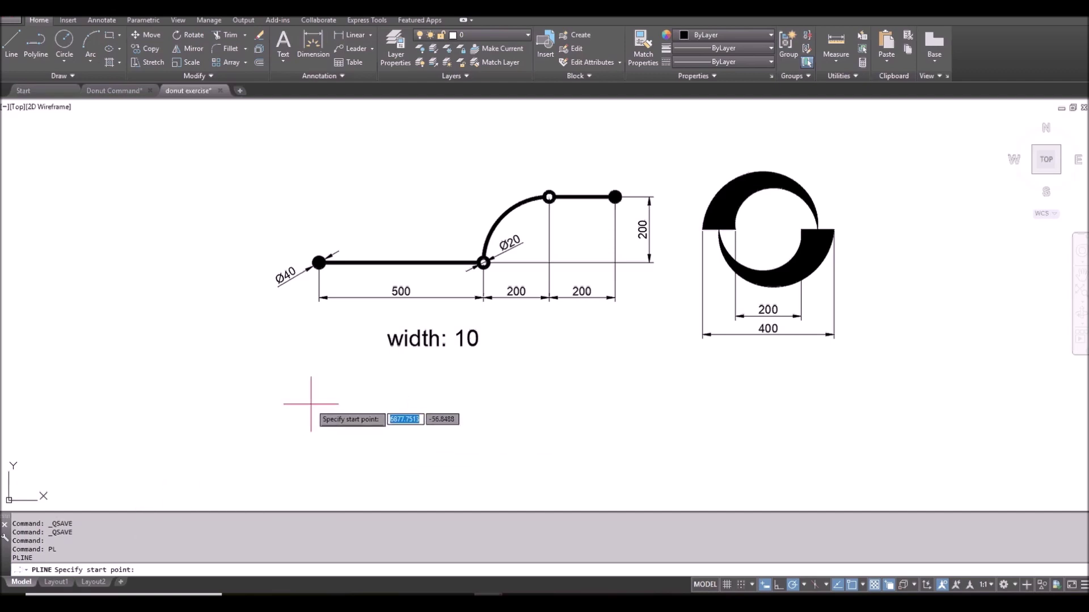
{"action": "left_click", "coordinate": [309, 434]}
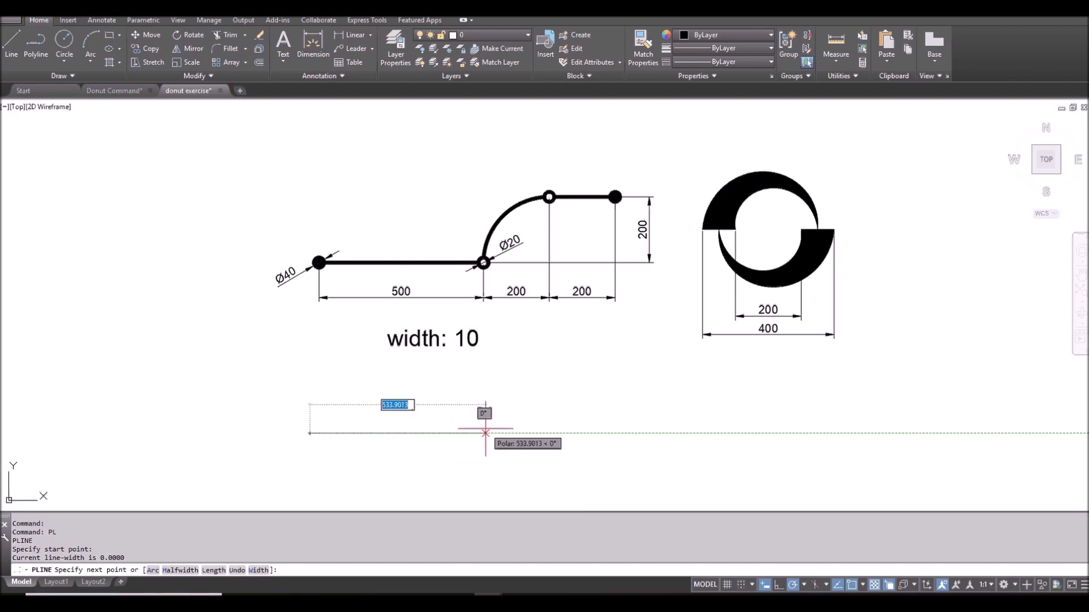
{"action": "type", "text": "500"}
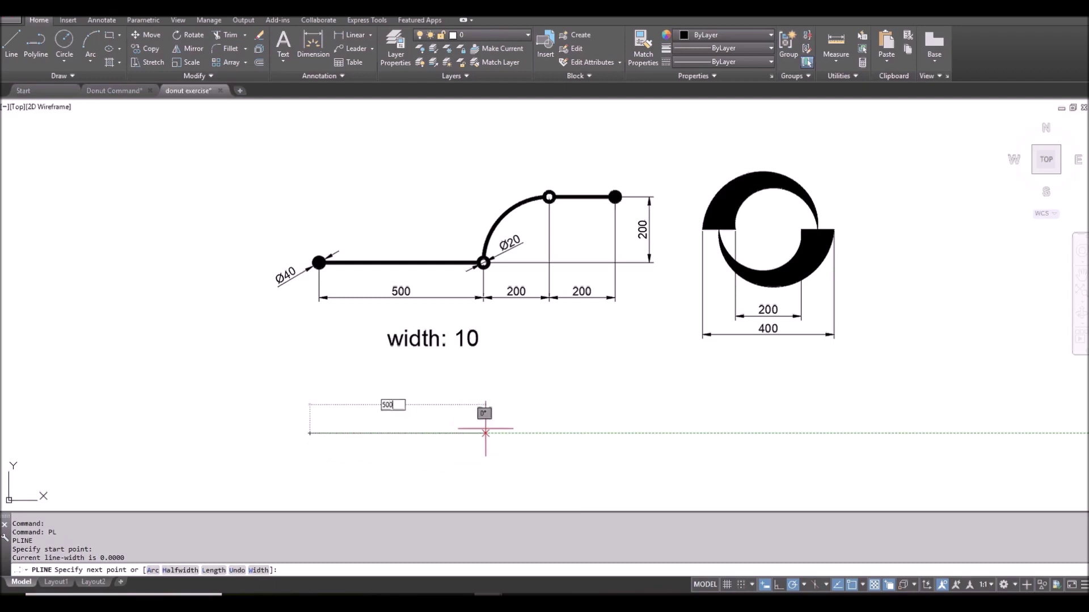
{"action": "key", "text": "Return"}
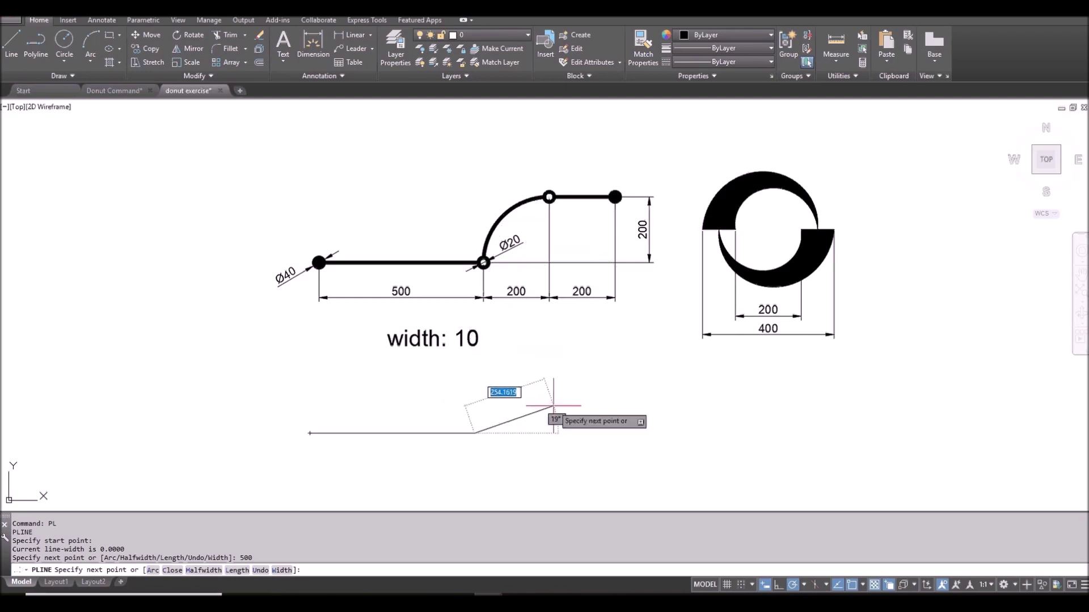
Continue the polyline with a -90° arc whose centre lies 200 units ahead.
{"action": "type", "text": "a"}
{"action": "key", "text": "Return"}
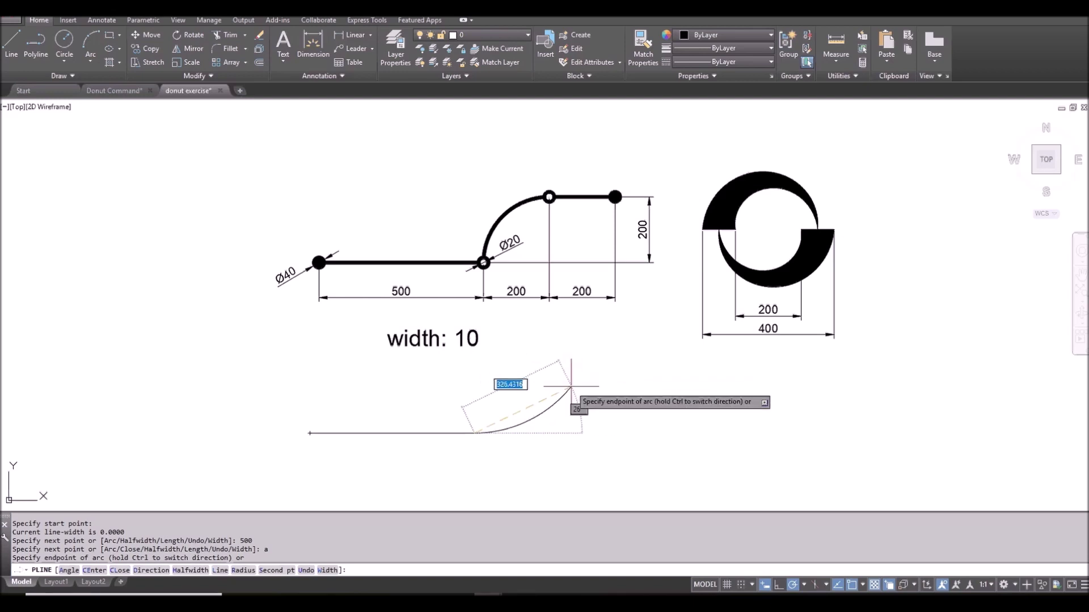
{"action": "type", "text": "ce"}
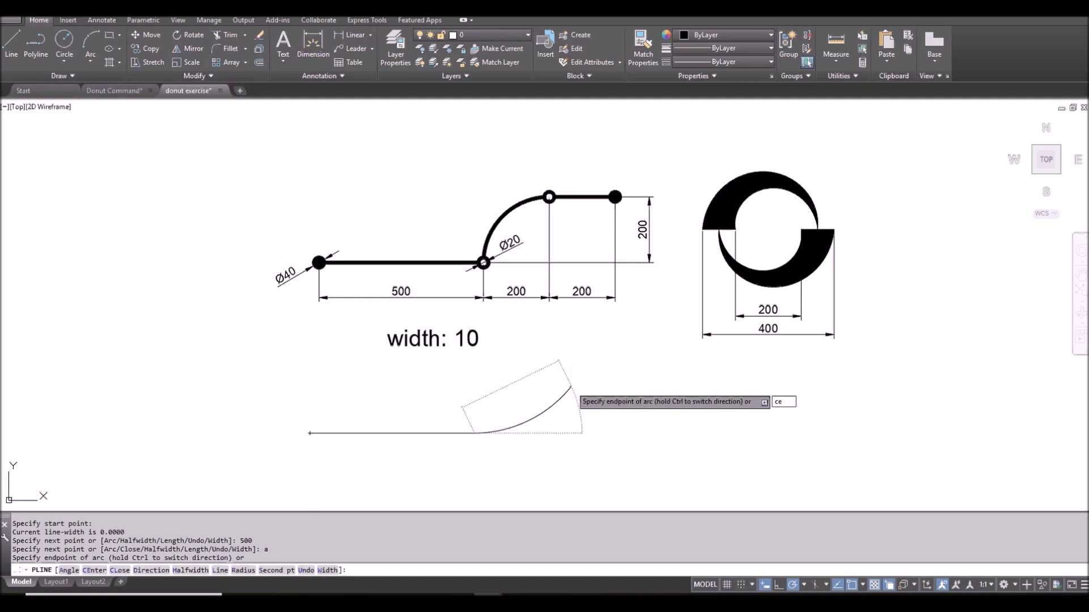
{"action": "key", "text": "Return"}
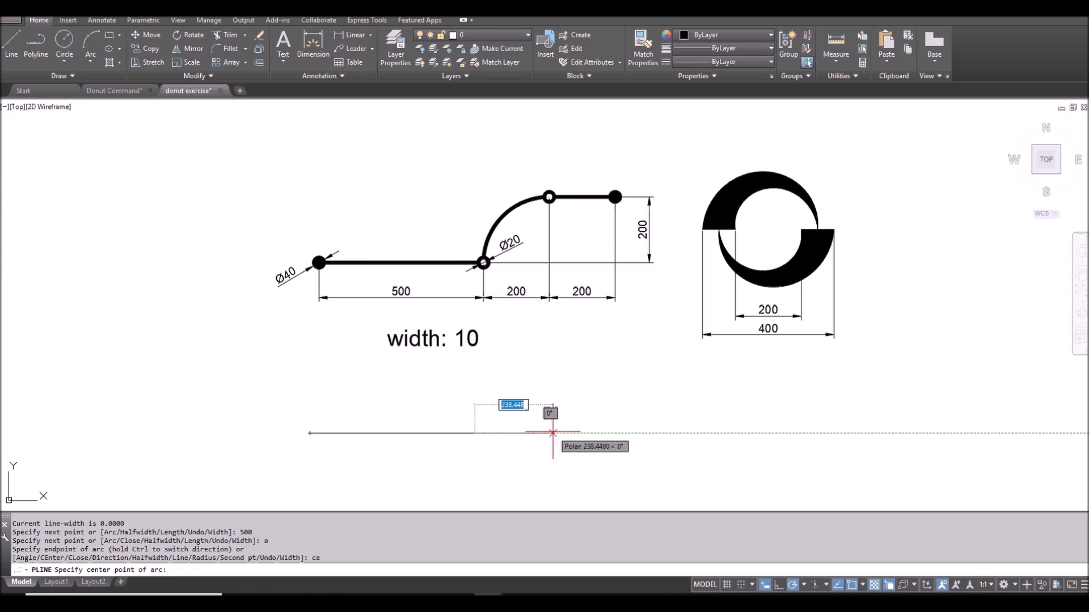
{"action": "type", "text": "200"}
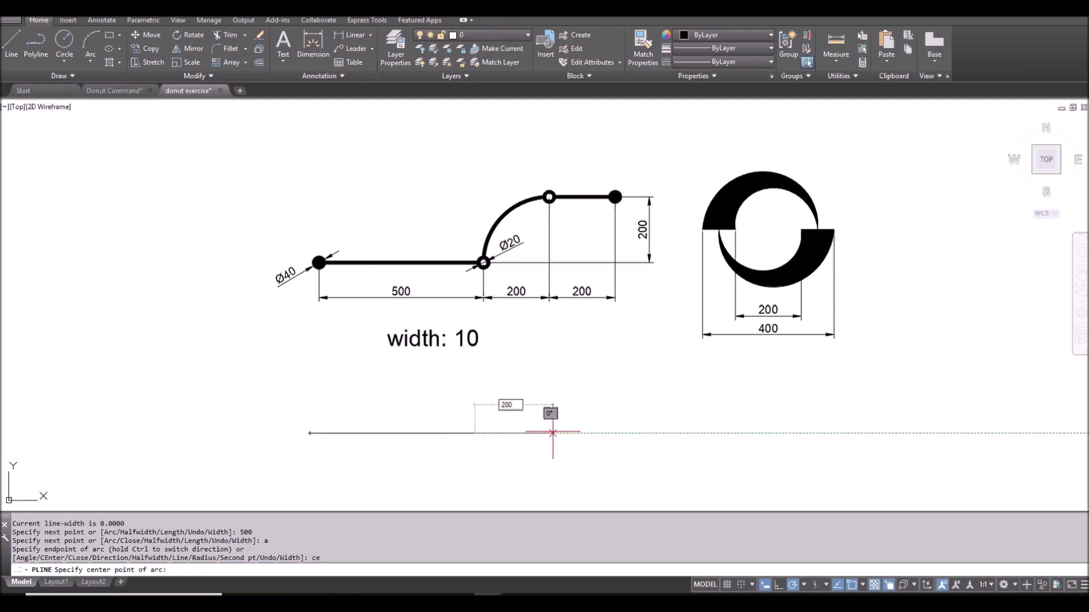
{"action": "key", "text": "Return"}
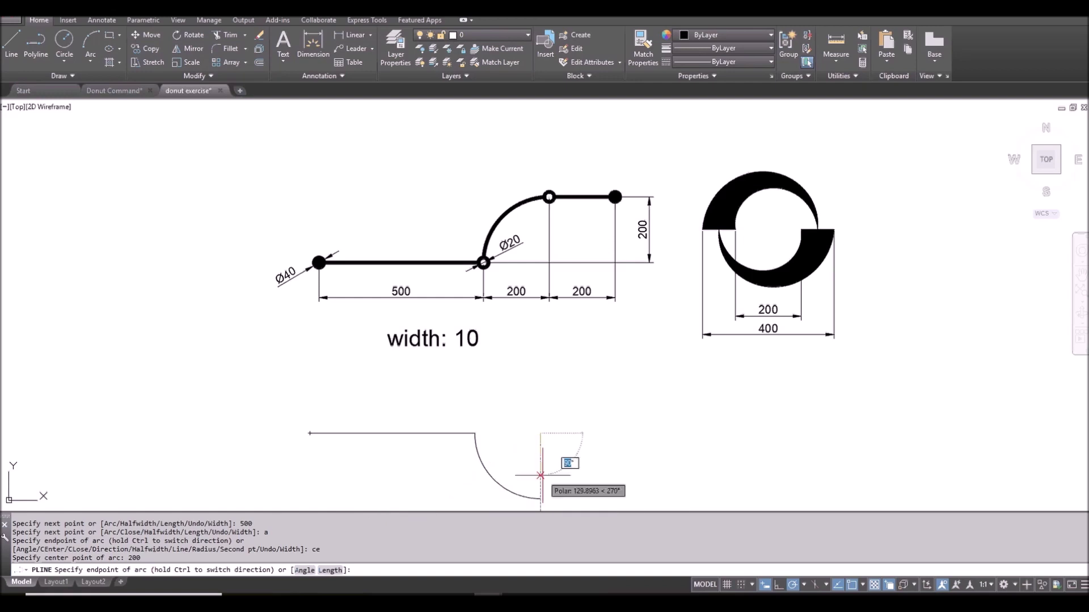
{"action": "type", "text": "a"}
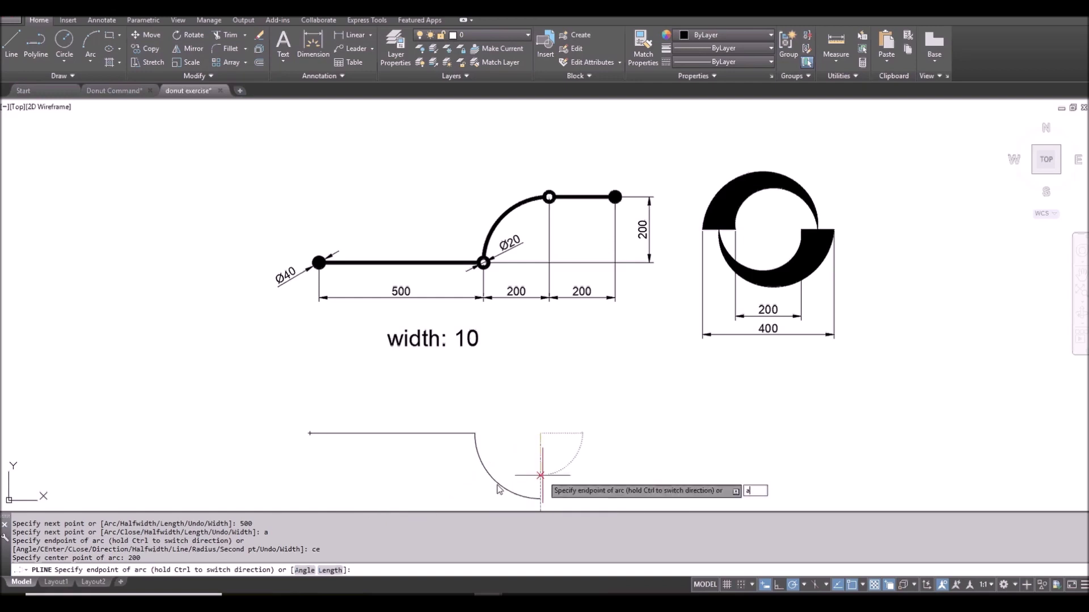
{"action": "key", "text": "Return"}
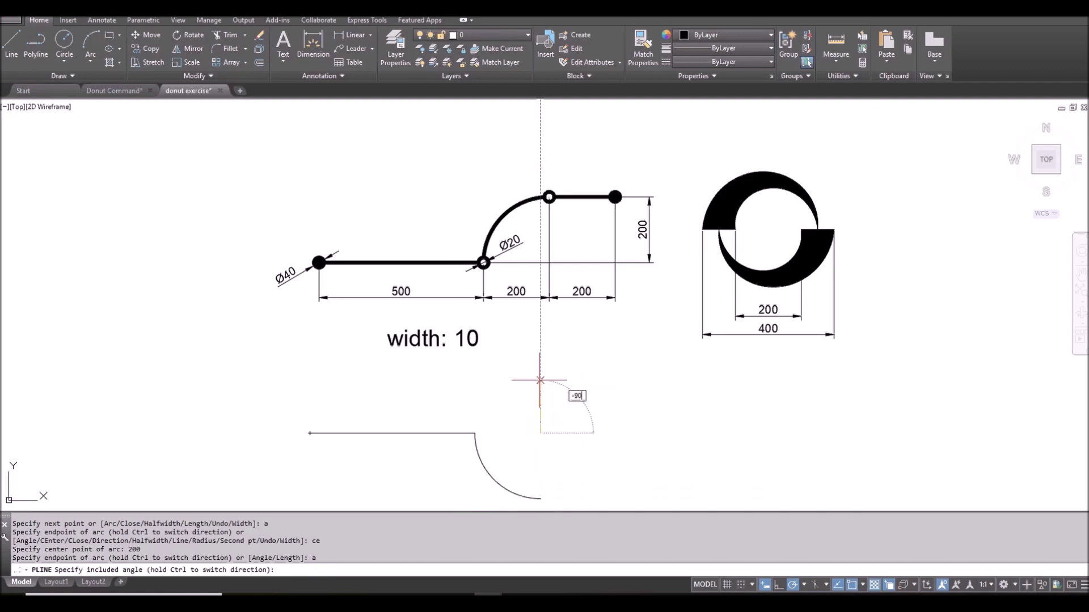
{"action": "type", "text": "-90"}
{"action": "key", "text": "Return"}
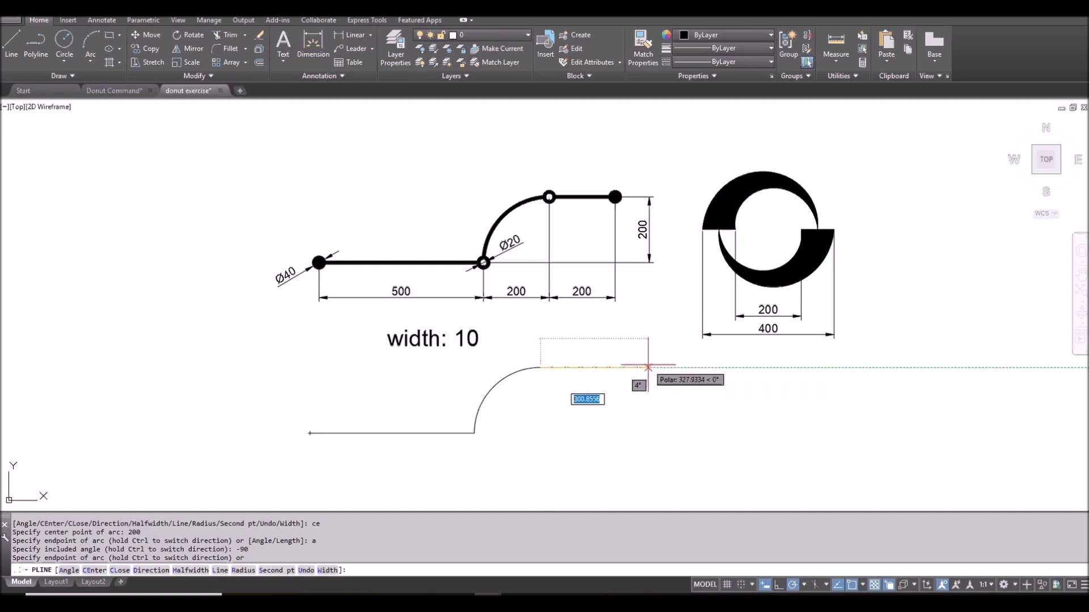
Finish the path with a 200-unit straight segment.
{"action": "type", "text": "l"}
{"action": "key", "text": "Return"}
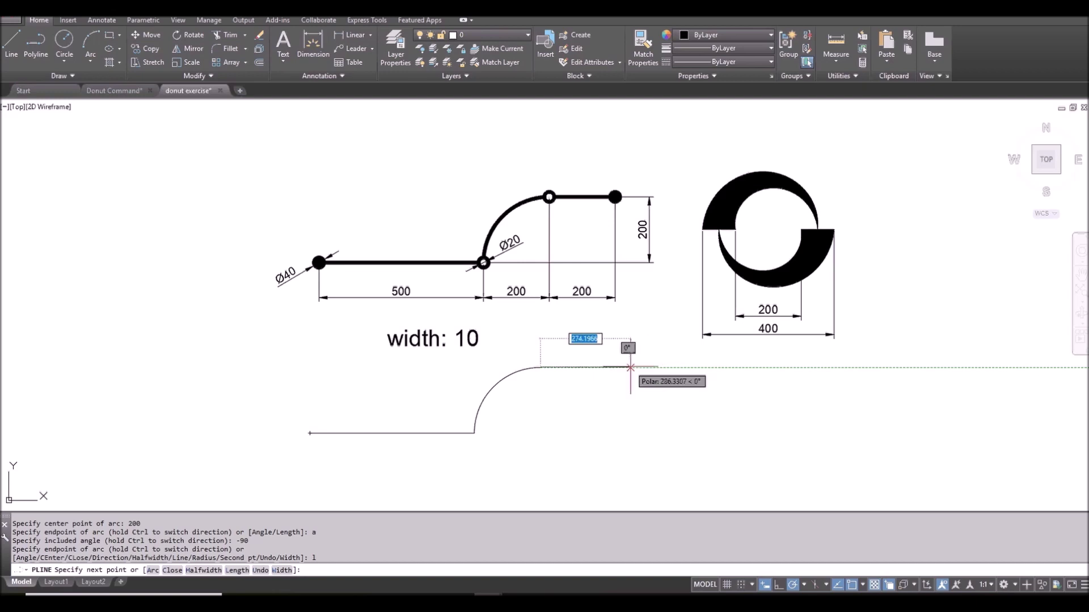
{"action": "type", "text": "20"}
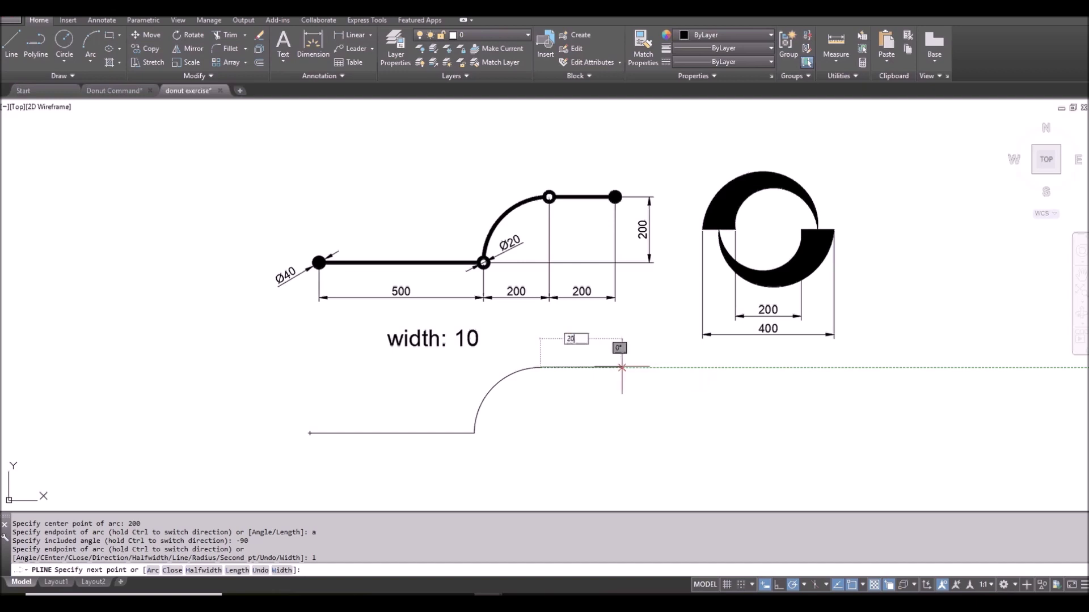
{"action": "type", "text": "0"}
{"action": "key", "text": "Return"}
{"action": "key", "text": "Return"}
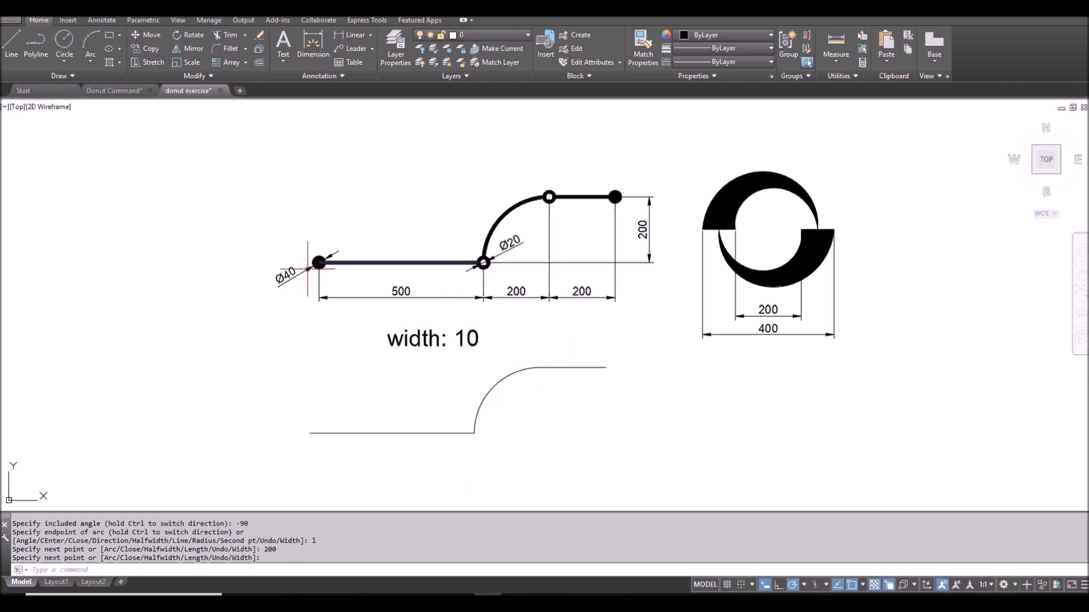
Place solid donuts, inside 0 and outside 40, at both ends of the path.
{"action": "type", "text": "do"}
{"action": "key", "text": "Return"}
{"action": "key", "text": "Escape"}
{"action": "type", "text": "do"}
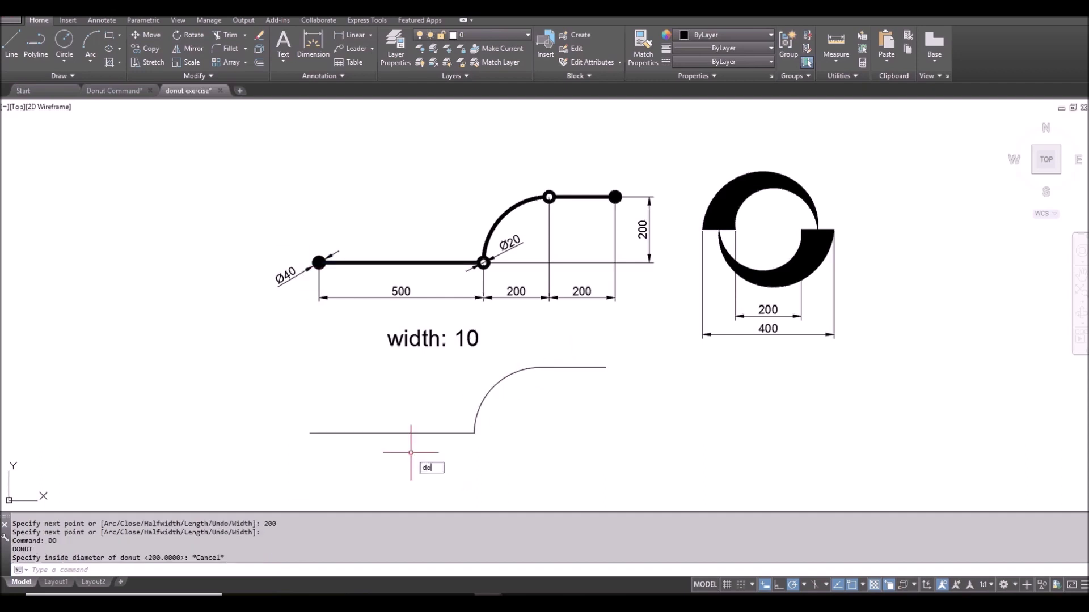
{"action": "key", "text": "Return"}
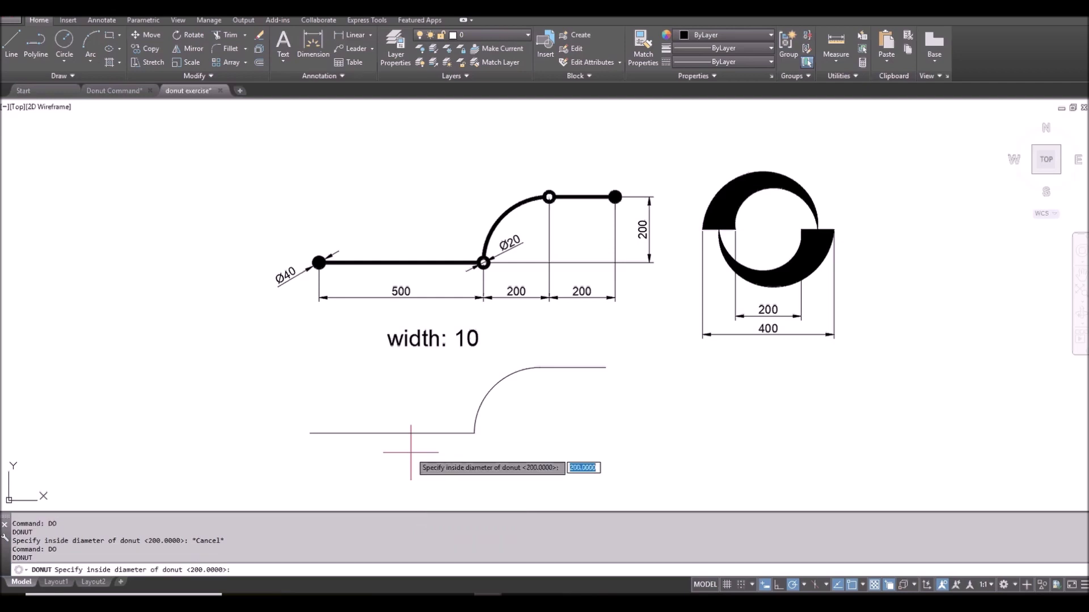
{"action": "type", "text": "0"}
{"action": "key", "text": "Return"}
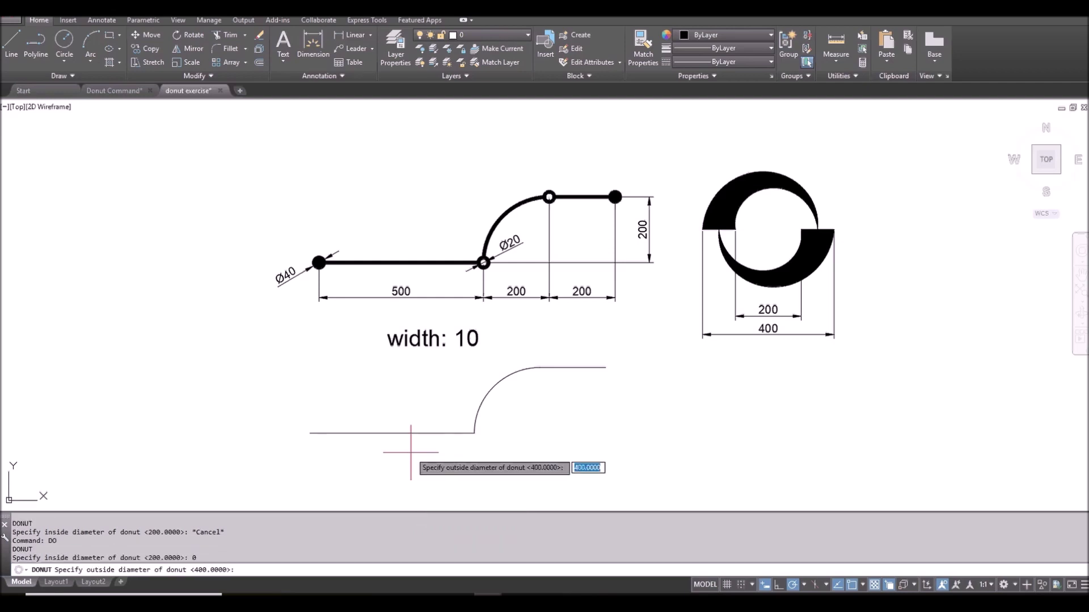
{"action": "type", "text": "40"}
{"action": "key", "text": "Return"}
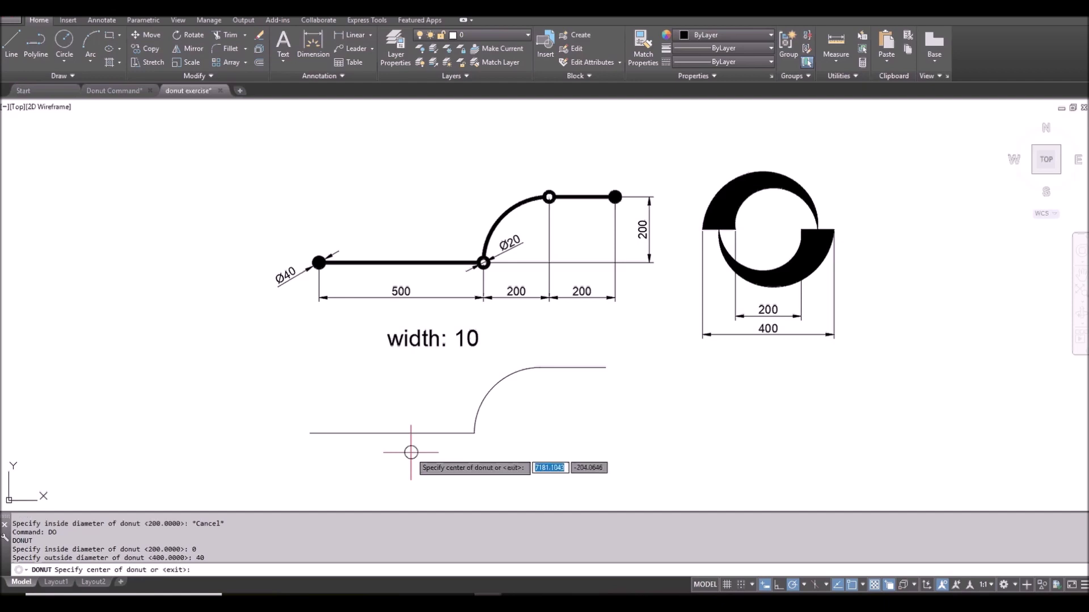
{"action": "left_click", "coordinate": [310, 434]}
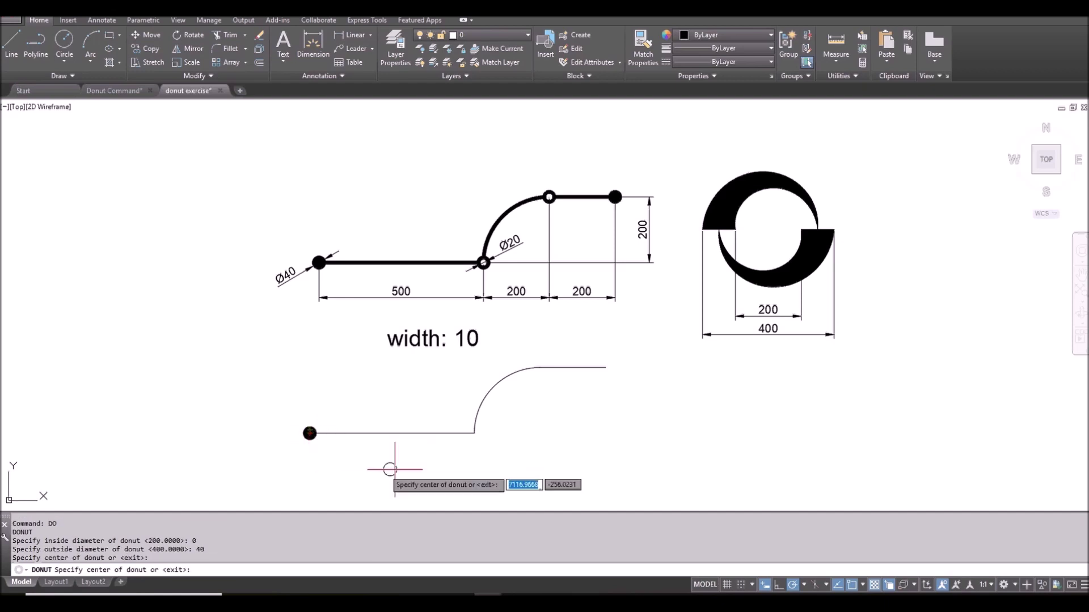
{"action": "left_click", "coordinate": [606, 367]}
{"action": "key", "text": "Return"}
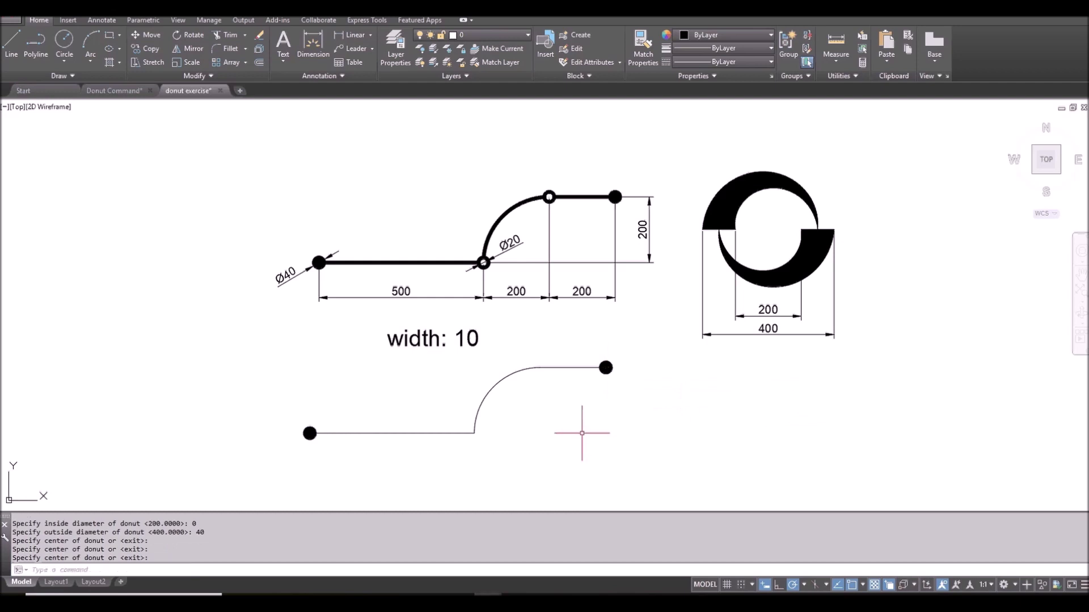
Place 20/40 ring donuts at both arc endpoints and select the new path.
{"action": "key", "text": "Return"}
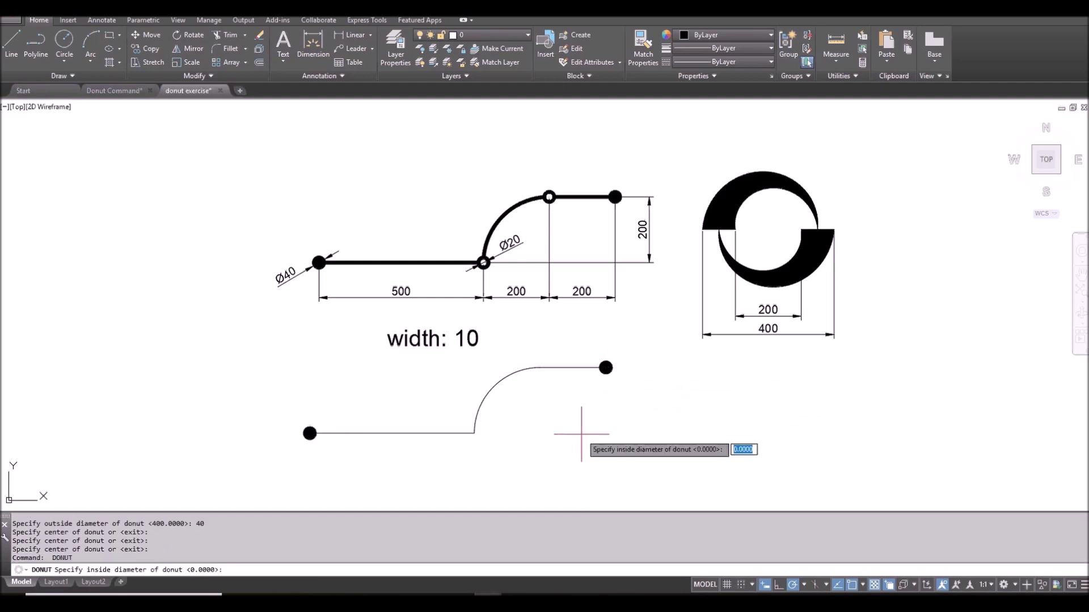
{"action": "type", "text": "20"}
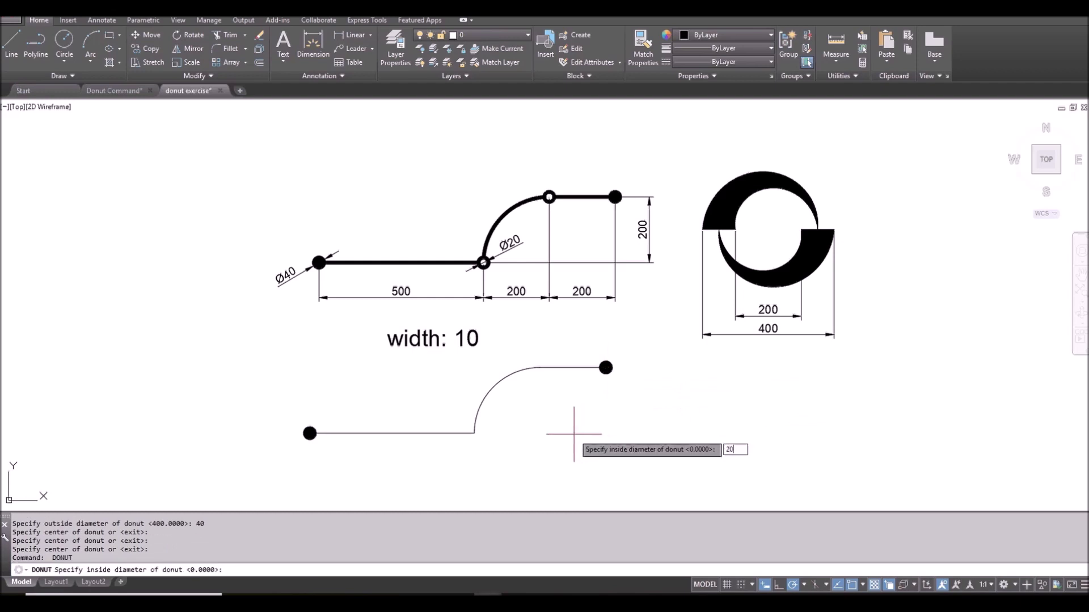
{"action": "key", "text": "Return"}
{"action": "type", "text": "40"}
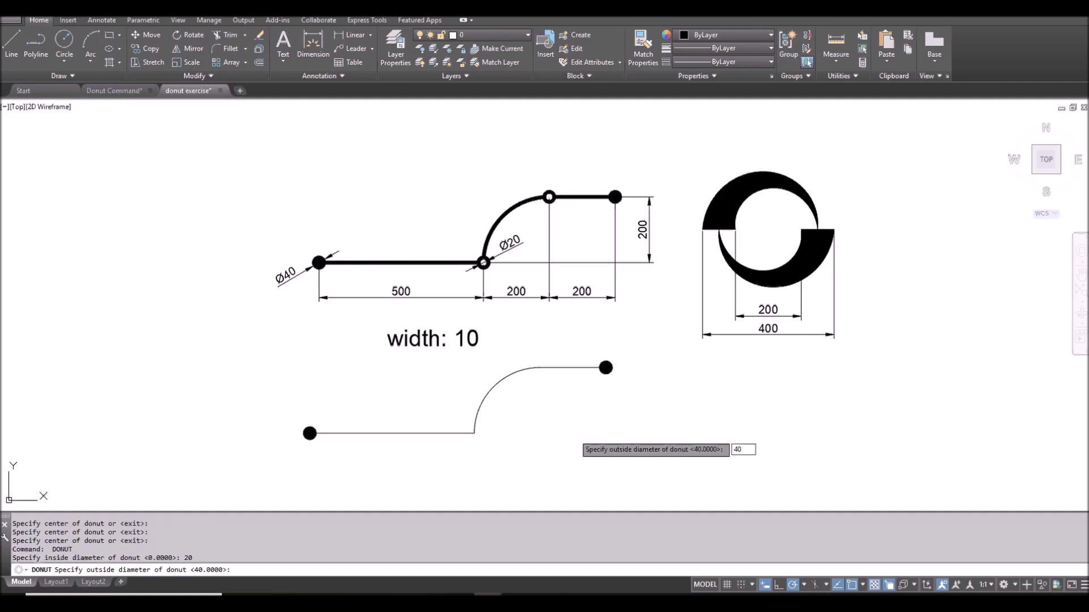
{"action": "key", "text": "Return"}
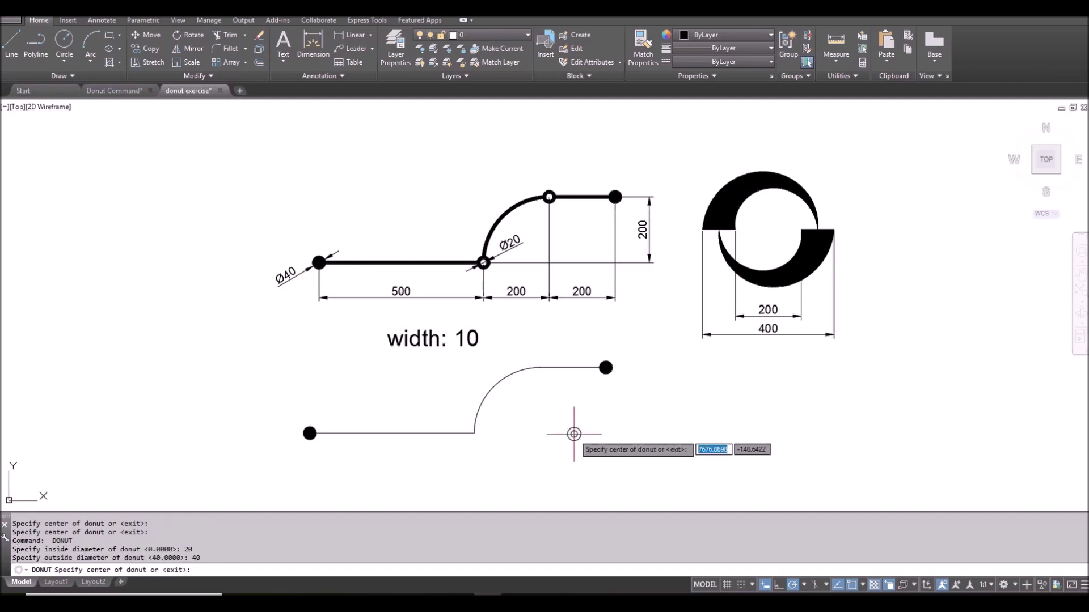
{"action": "left_click", "coordinate": [474, 433]}
{"action": "left_click", "coordinate": [540, 367]}
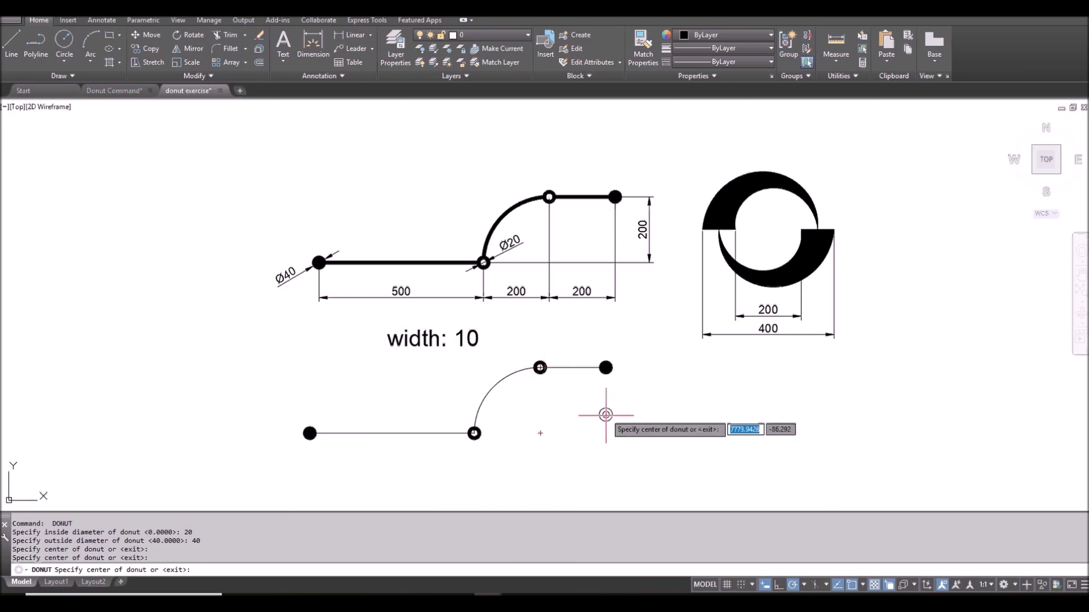
{"action": "key", "text": "Escape"}
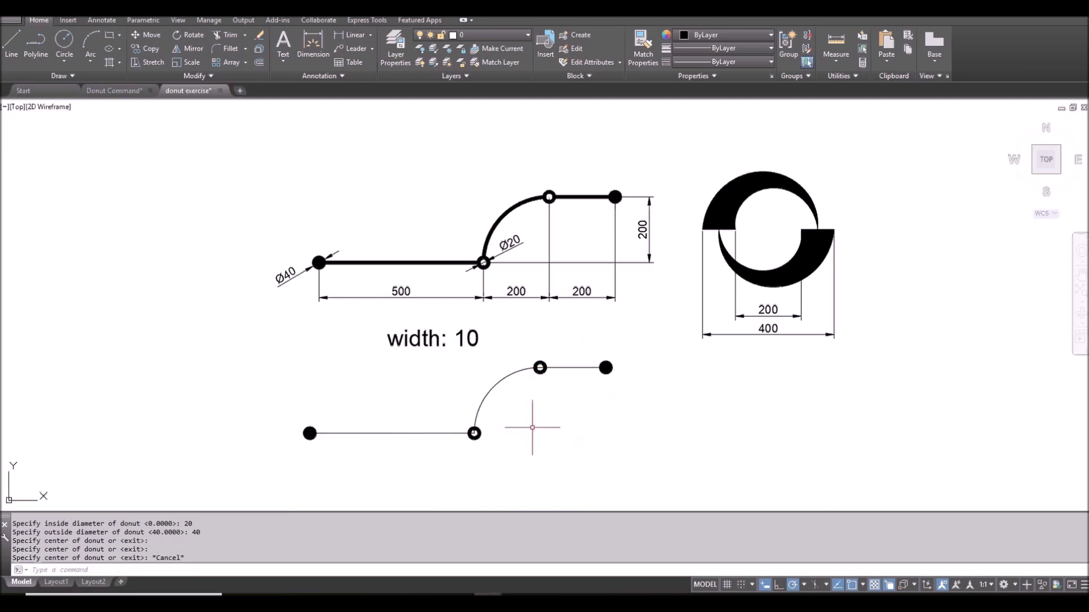
{"action": "left_click", "coordinate": [404, 433]}
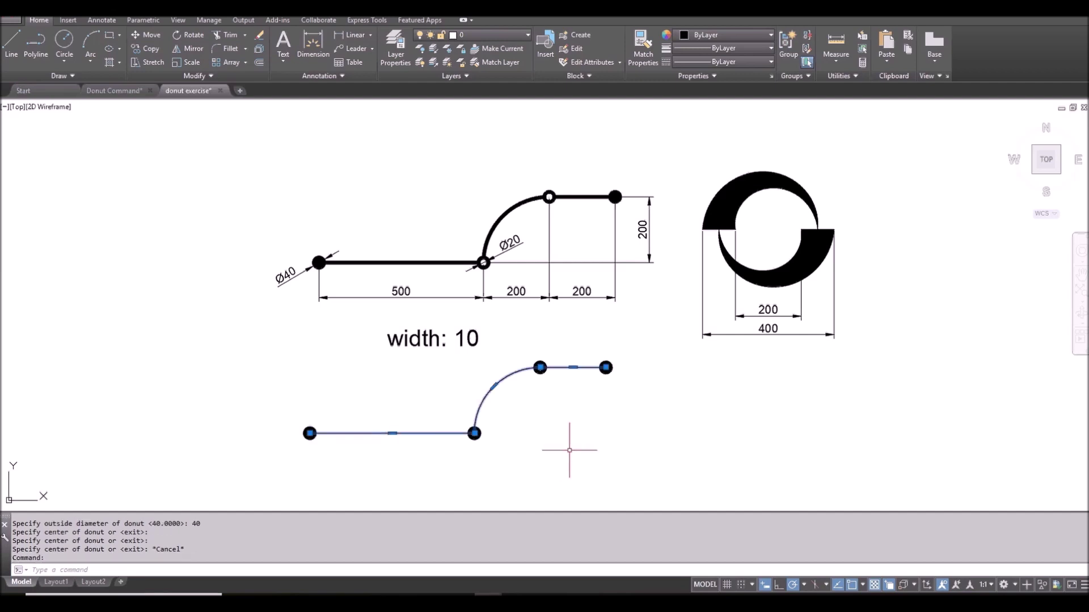
Set the lower path's Global width to 10 in Properties, then close and deselect.
{"action": "key", "text": "ctrl+1"}
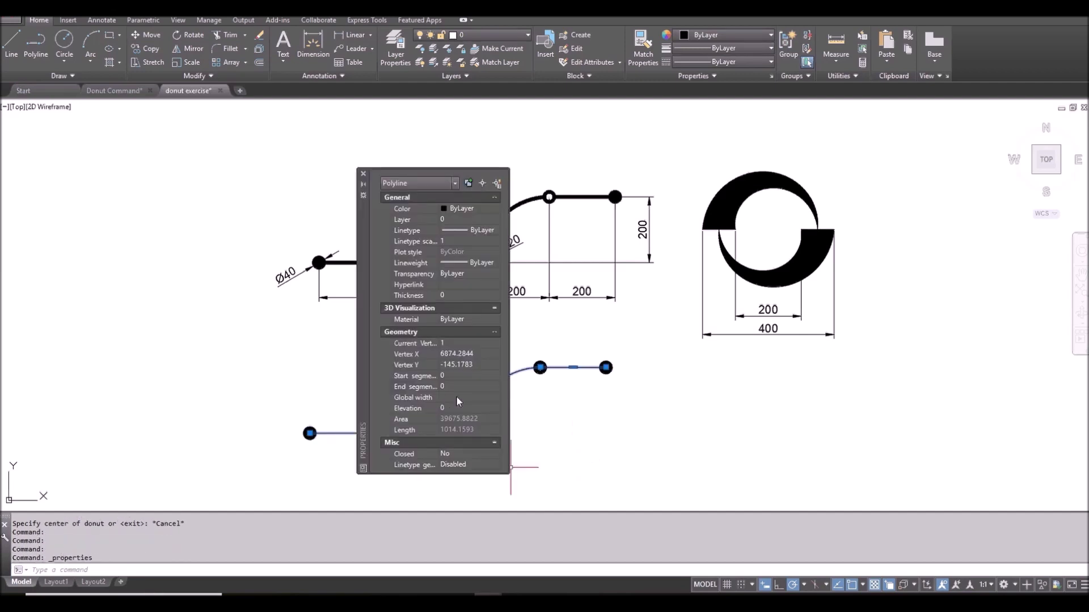
{"action": "left_click", "coordinate": [456, 397]}
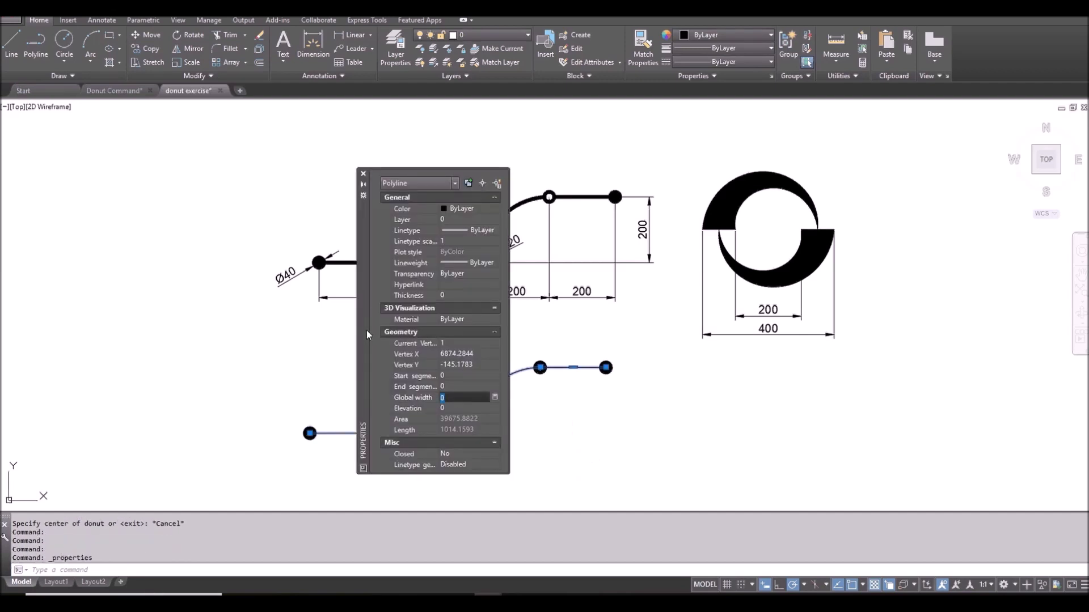
{"action": "mouse_move", "coordinate": [366, 335]}
{"action": "left_mouse_down"}
{"action": "mouse_move", "coordinate": [703, 374]}
{"action": "mouse_move", "coordinate": [632, 357]}
{"action": "left_mouse_up"}
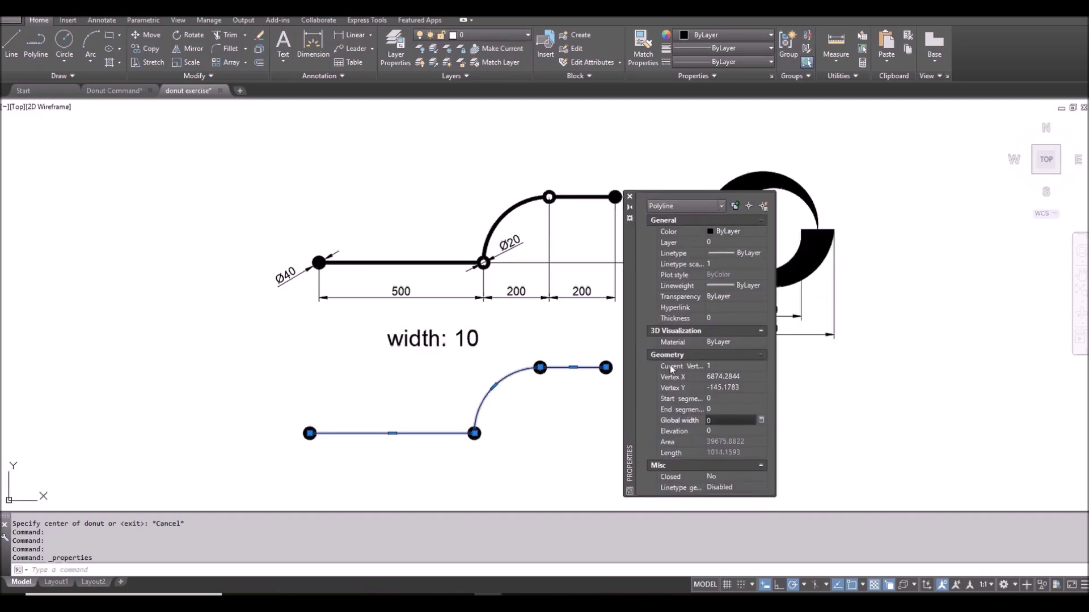
{"action": "left_click", "coordinate": [713, 422]}
{"action": "type", "text": "10"}
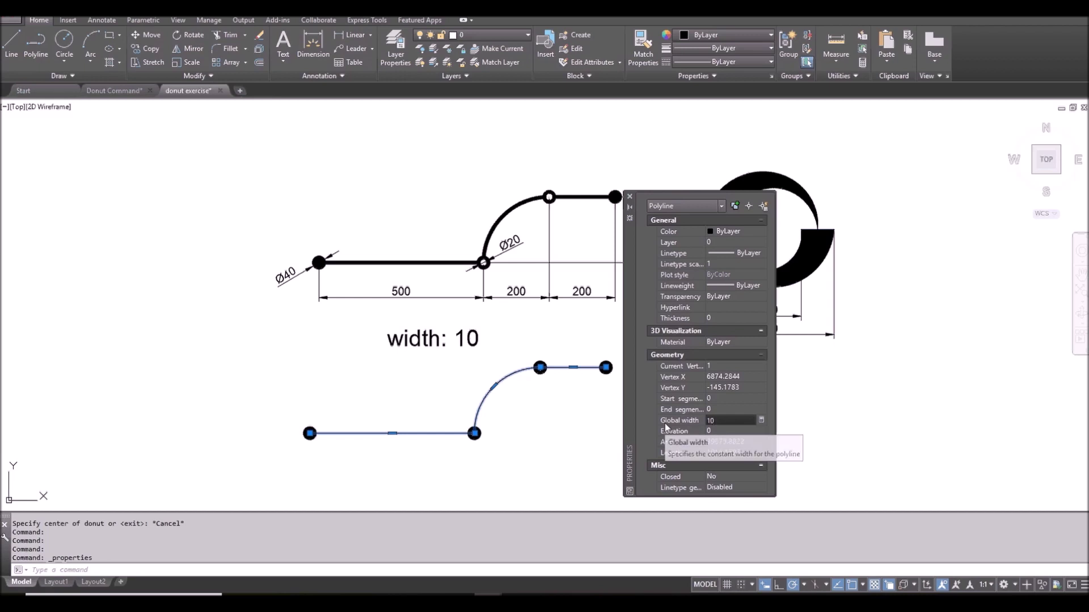
{"action": "key", "text": "Tab"}
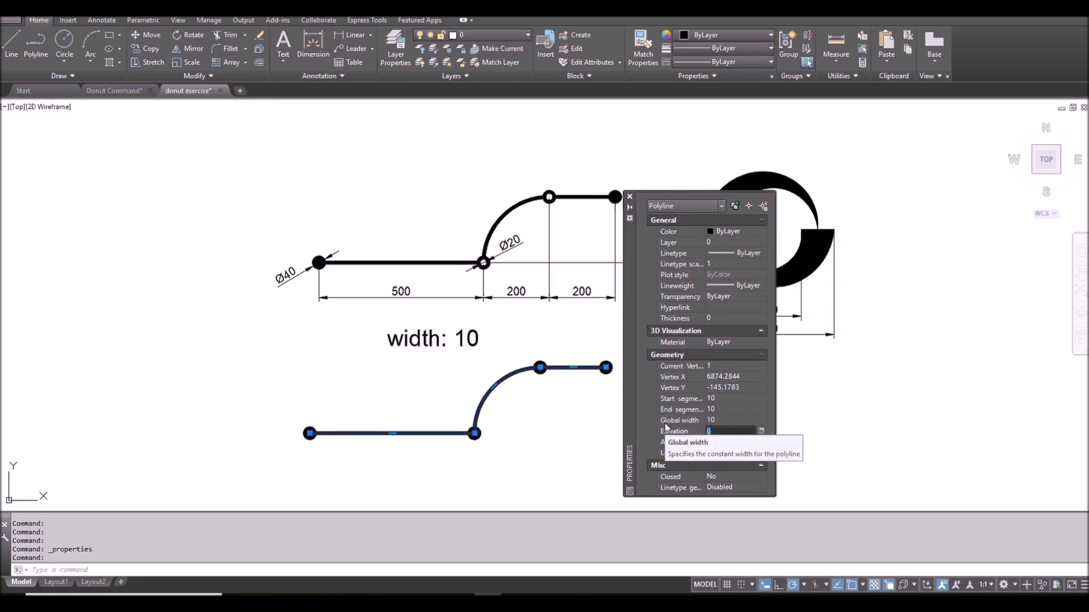
{"action": "left_click", "coordinate": [629, 196]}
{"action": "key", "text": "Escape"}
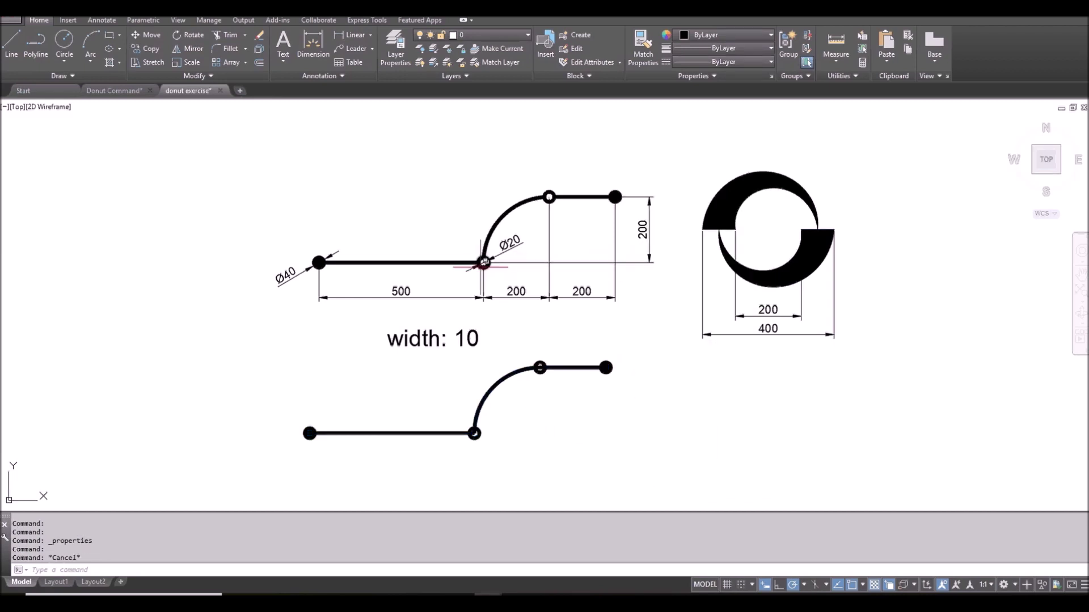
{"action": "scroll", "coordinate": [482, 262], "scroll_direction": "up", "scroll_amount": 4}
{"action": "scroll", "coordinate": [506, 260], "scroll_direction": "down", "scroll_amount": 6}
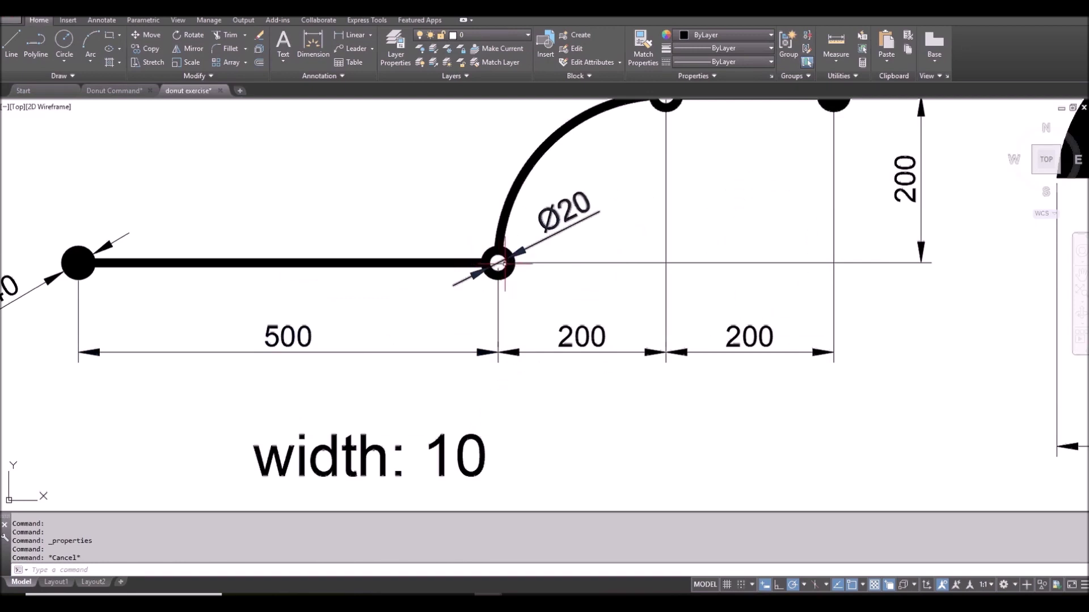
{"action": "middle_click_drag", "start_coordinate": [554, 340], "coordinate": [547, 295]}
{"action": "scroll", "coordinate": [481, 438], "scroll_direction": "up", "scroll_amount": 2}
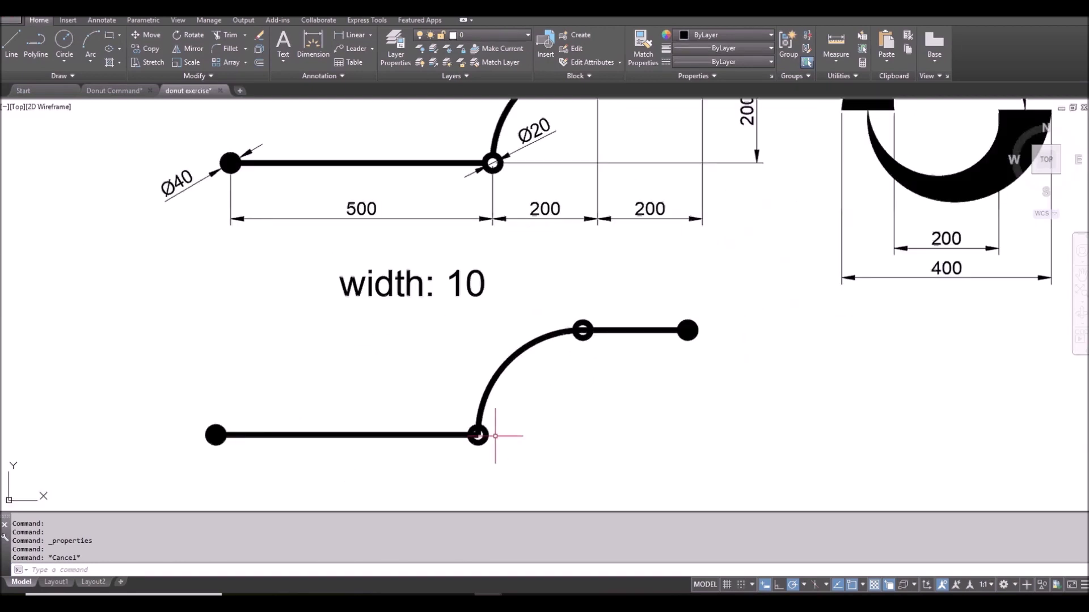
{"action": "scroll", "coordinate": [472, 439], "scroll_direction": "up", "scroll_amount": 2}
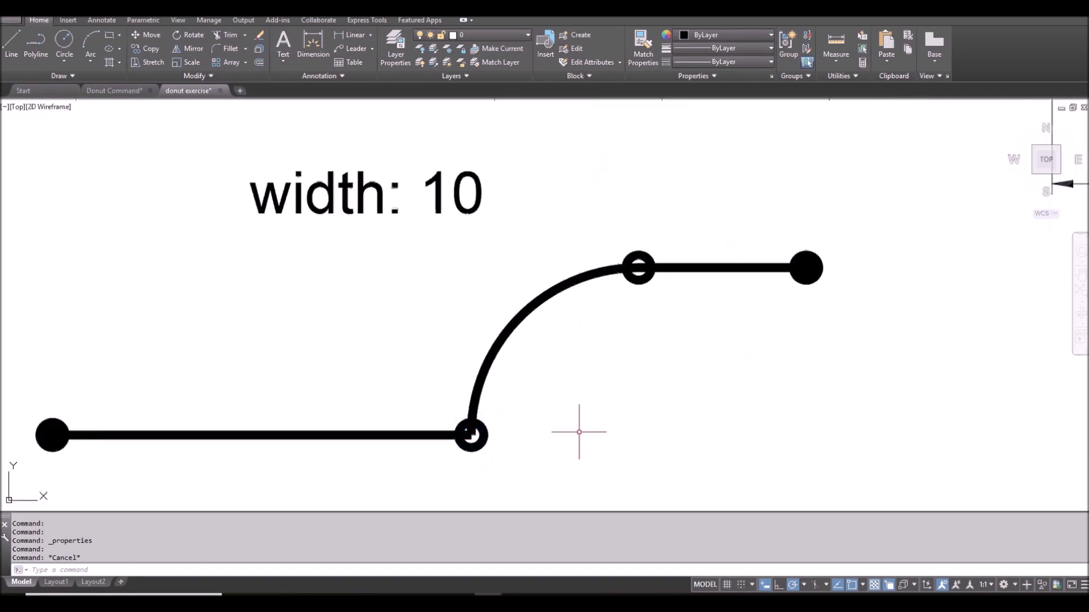
{"action": "type", "text": "TR"}
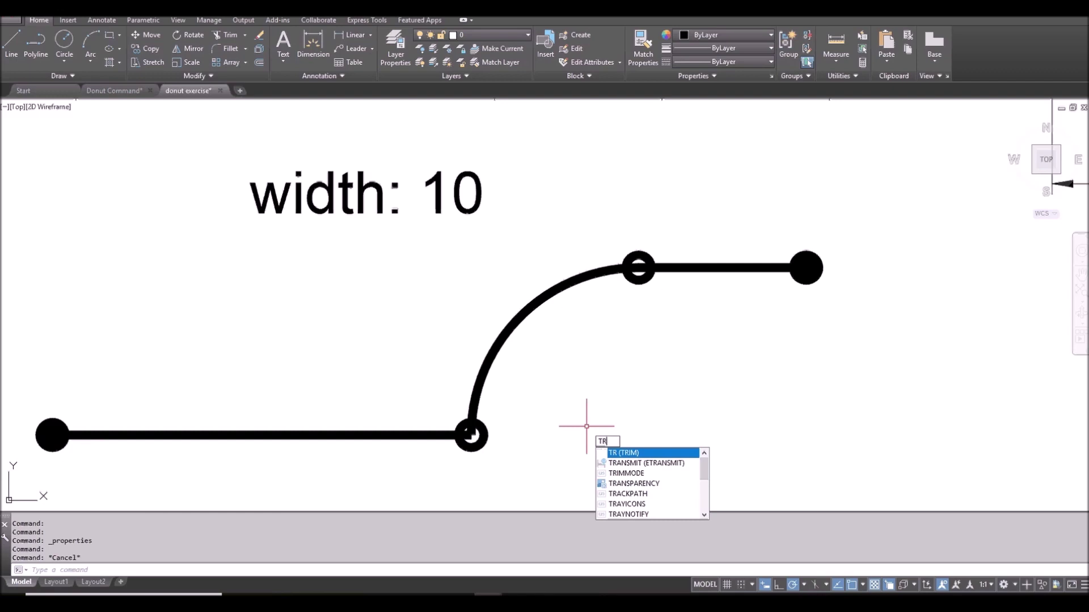
{"action": "key", "text": "Return"}
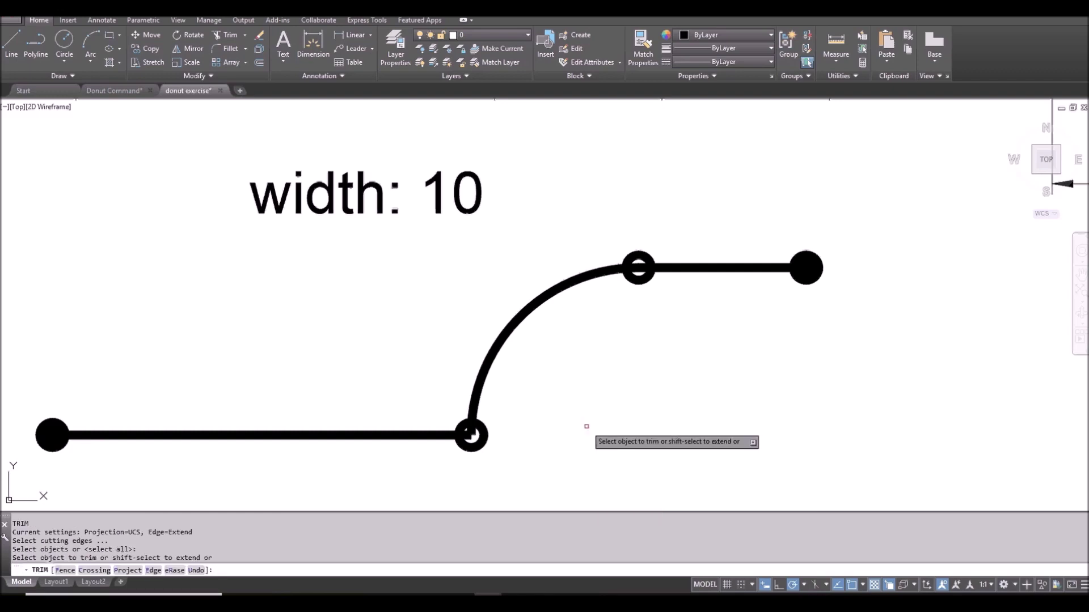
{"action": "scroll", "coordinate": [563, 429], "scroll_direction": "up", "scroll_amount": 2}
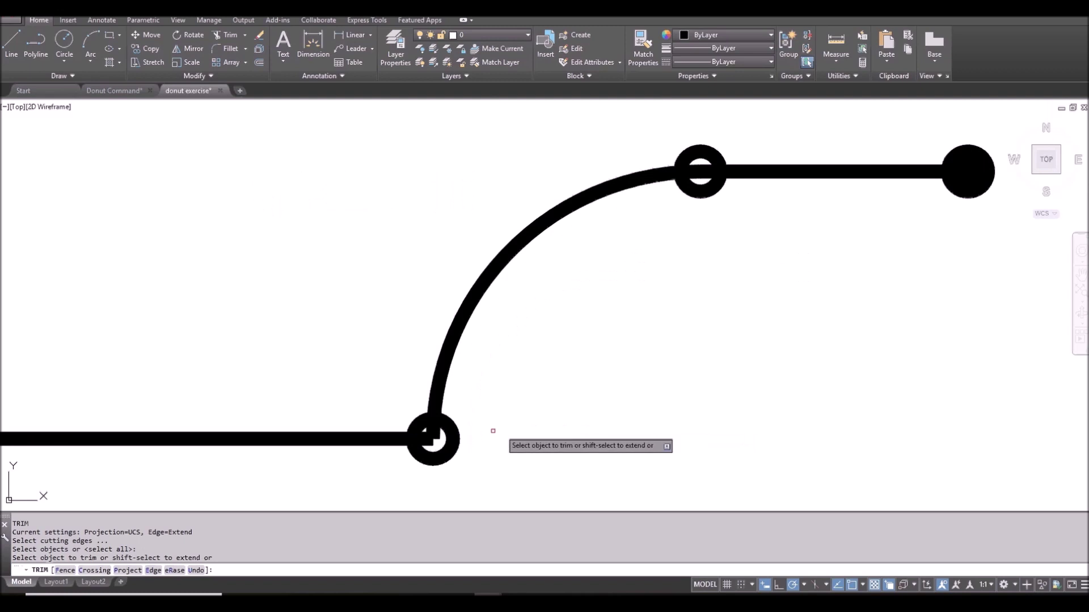
{"action": "left_click", "coordinate": [434, 440]}
{"action": "left_click", "coordinate": [440, 440]}
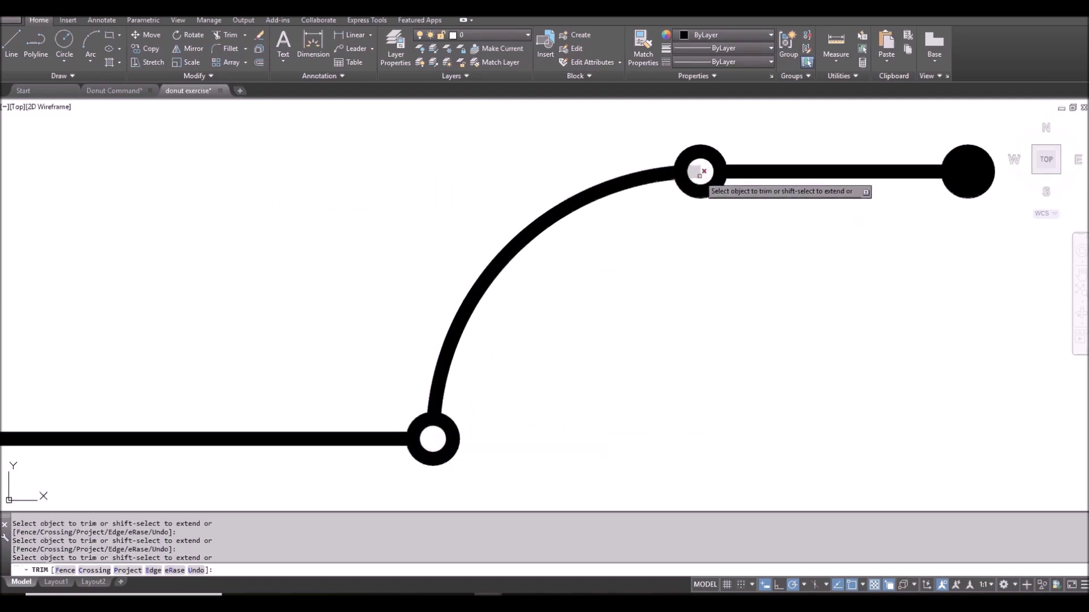
{"action": "scroll", "coordinate": [722, 311], "scroll_direction": "down", "scroll_amount": 3}
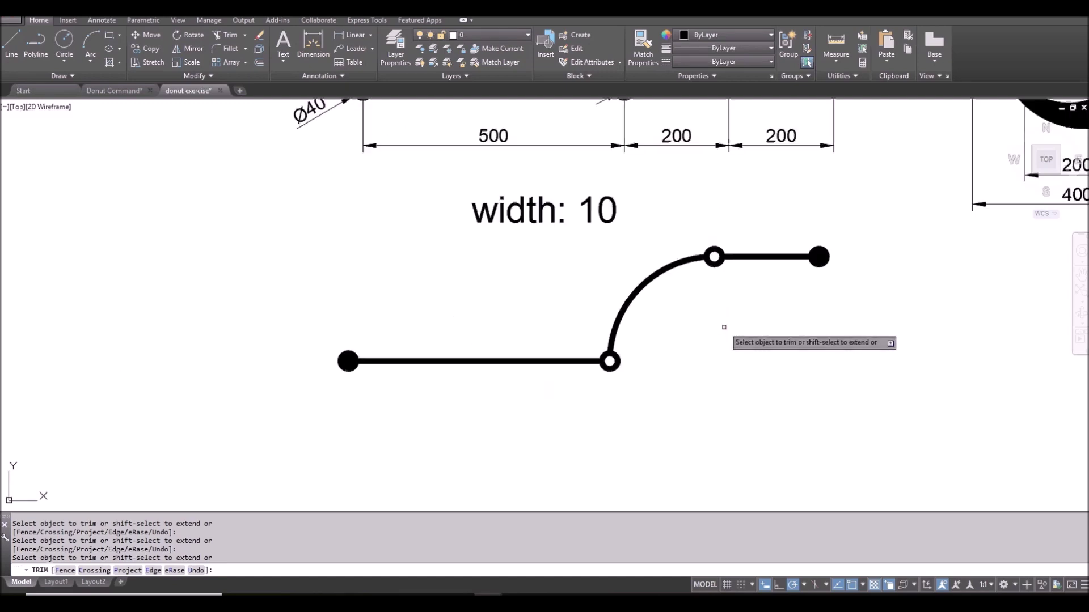
{"action": "scroll", "coordinate": [720, 335], "scroll_direction": "down", "scroll_amount": 2}
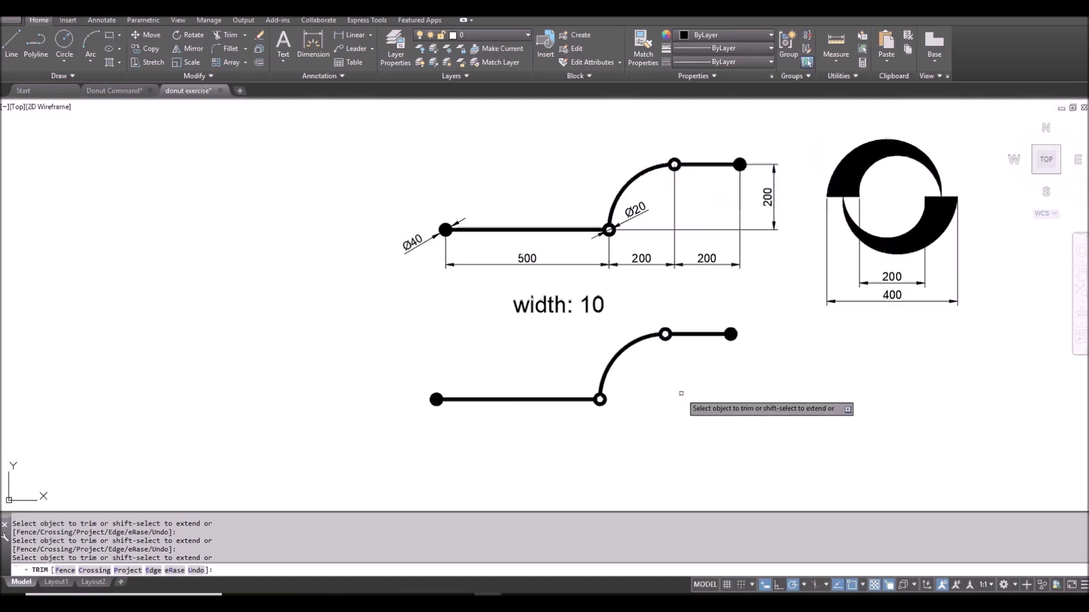
{"action": "key", "text": "Return"}
{"action": "mouse_move", "coordinate": [743, 369]}
{"action": "middle_mouse_down"}
{"action": "mouse_move", "coordinate": [664, 383]}
{"action": "mouse_move", "coordinate": [630, 415]}
{"action": "mouse_move", "coordinate": [596, 421]}
{"action": "middle_mouse_up"}
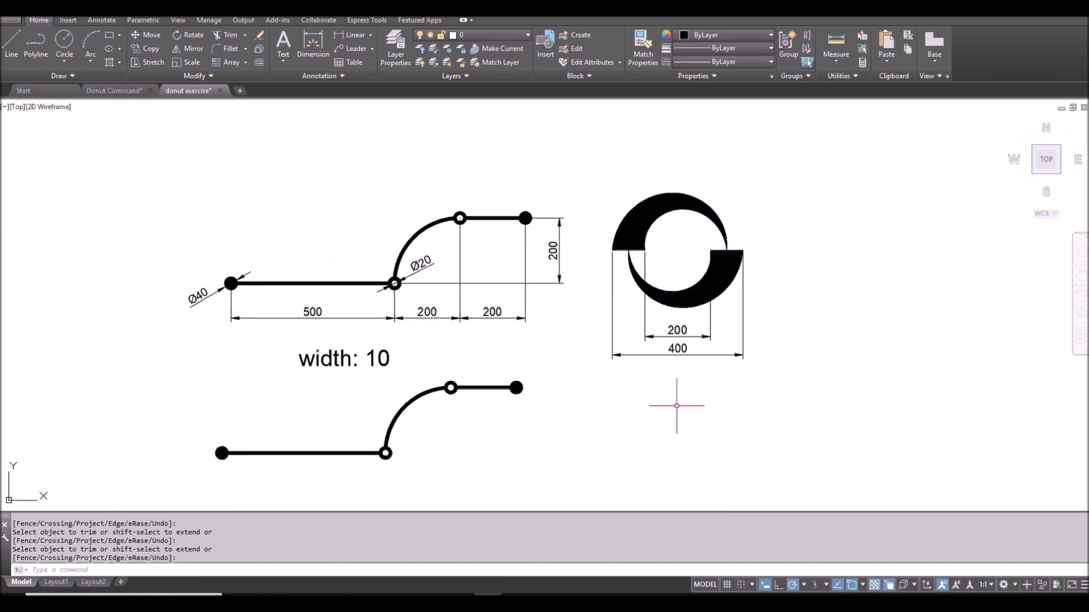
Place a 200/400 donut right of the split-ring example and select it.
{"action": "type", "text": "do"}
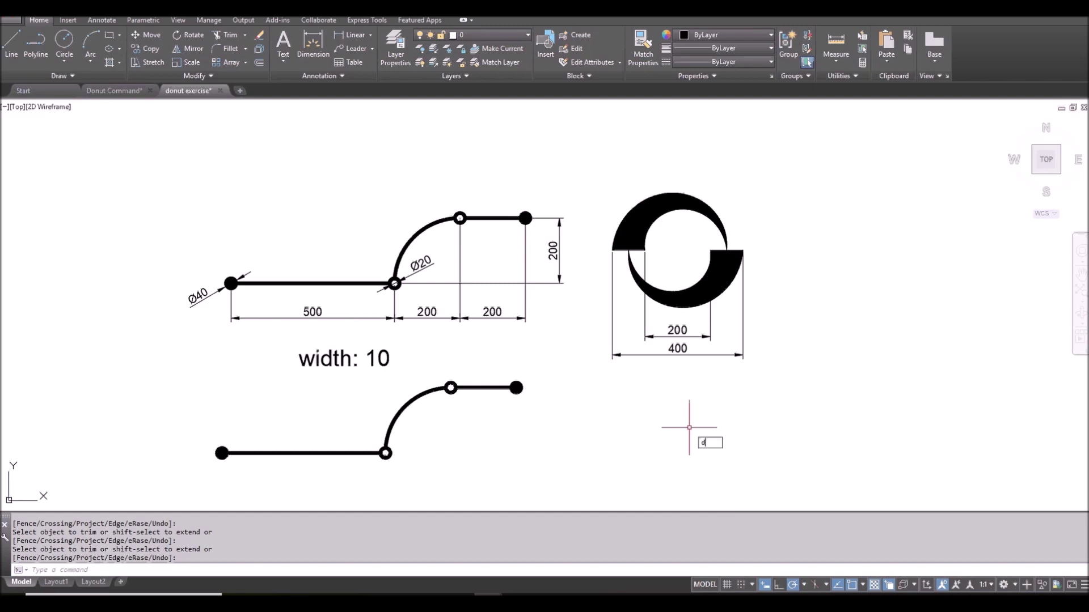
{"action": "key", "text": "Return"}
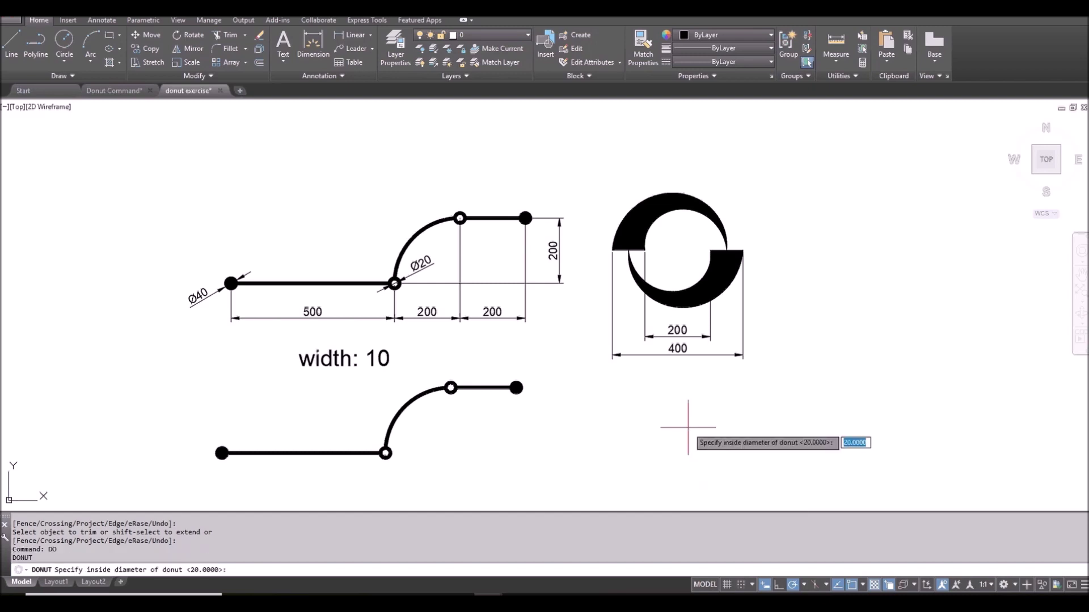
{"action": "type", "text": "200"}
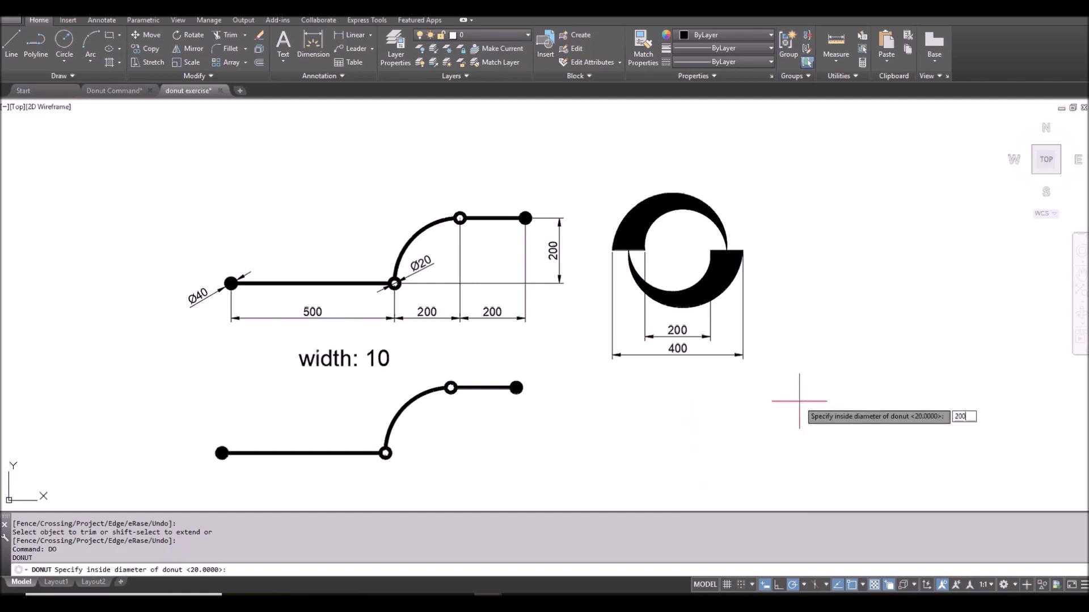
{"action": "key", "text": "Return"}
{"action": "type", "text": "400"}
{"action": "key", "text": "Return"}
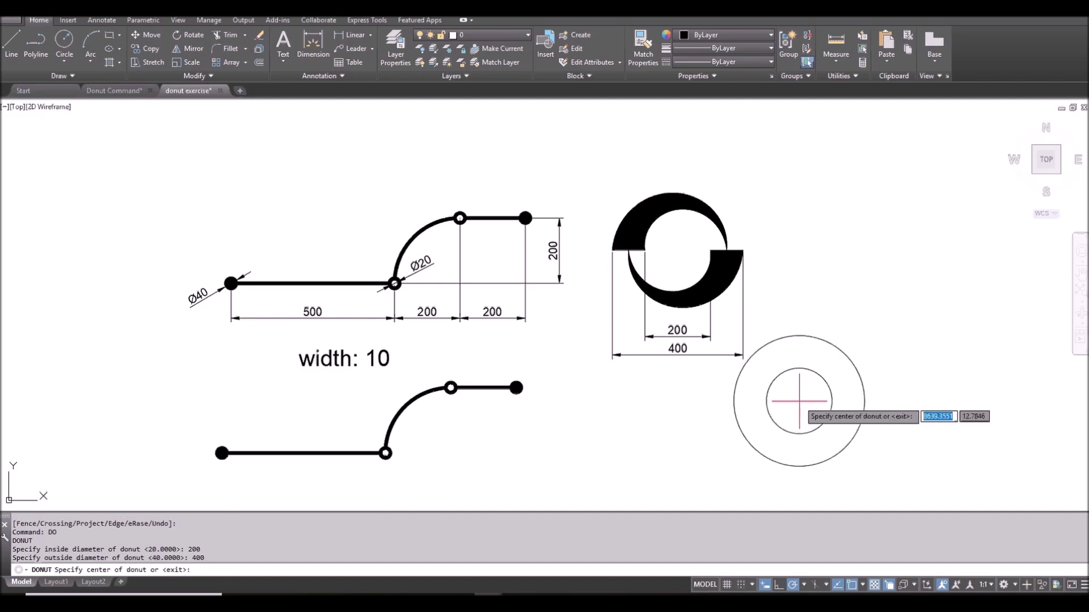
{"action": "left_click", "coordinate": [901, 361]}
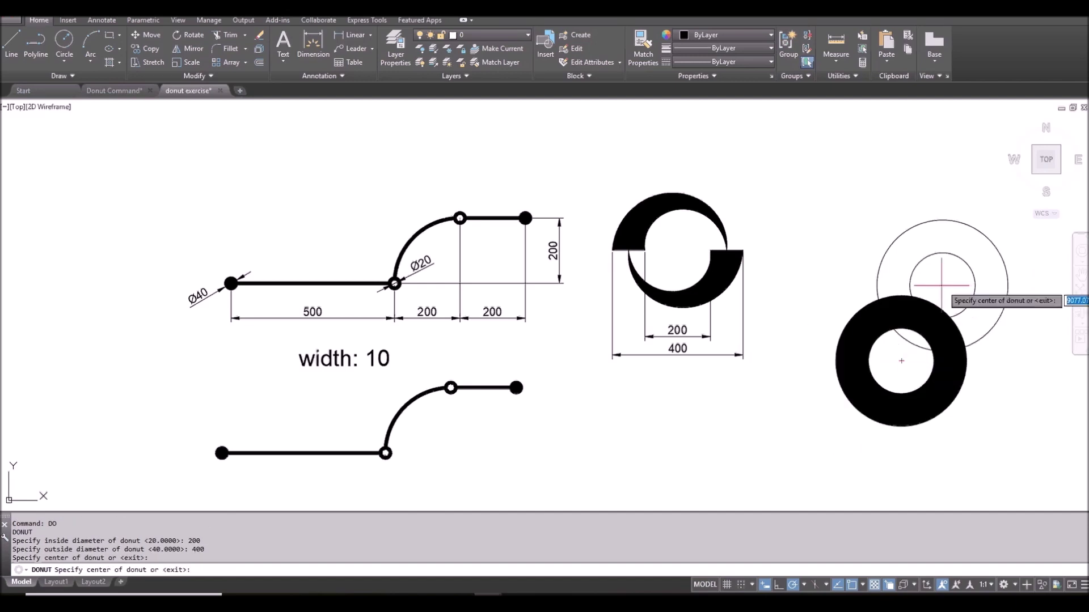
{"action": "key", "text": "Return"}
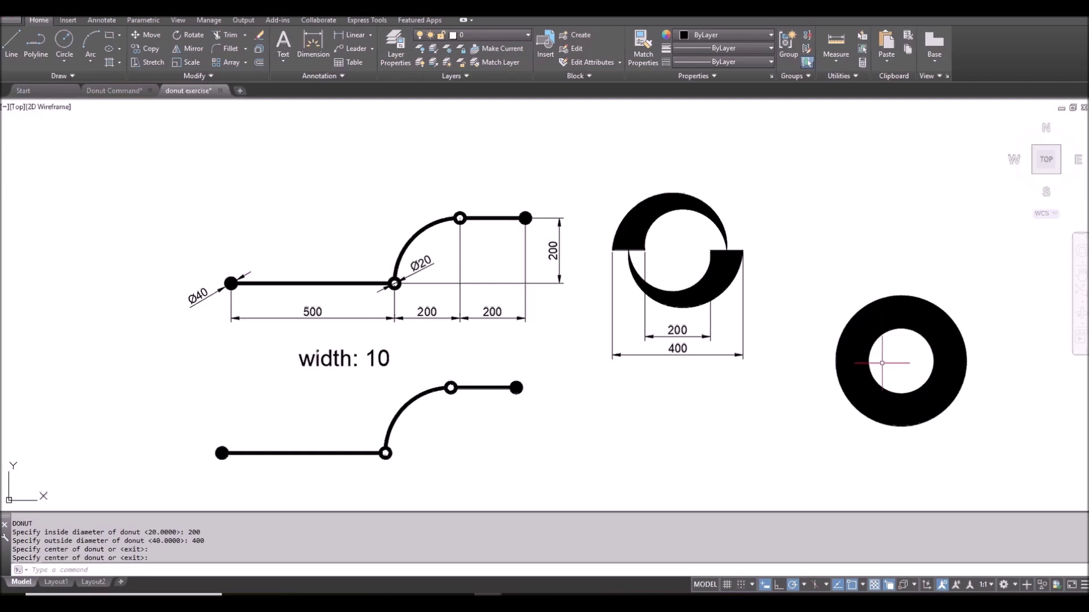
{"action": "left_click", "coordinate": [900, 327]}
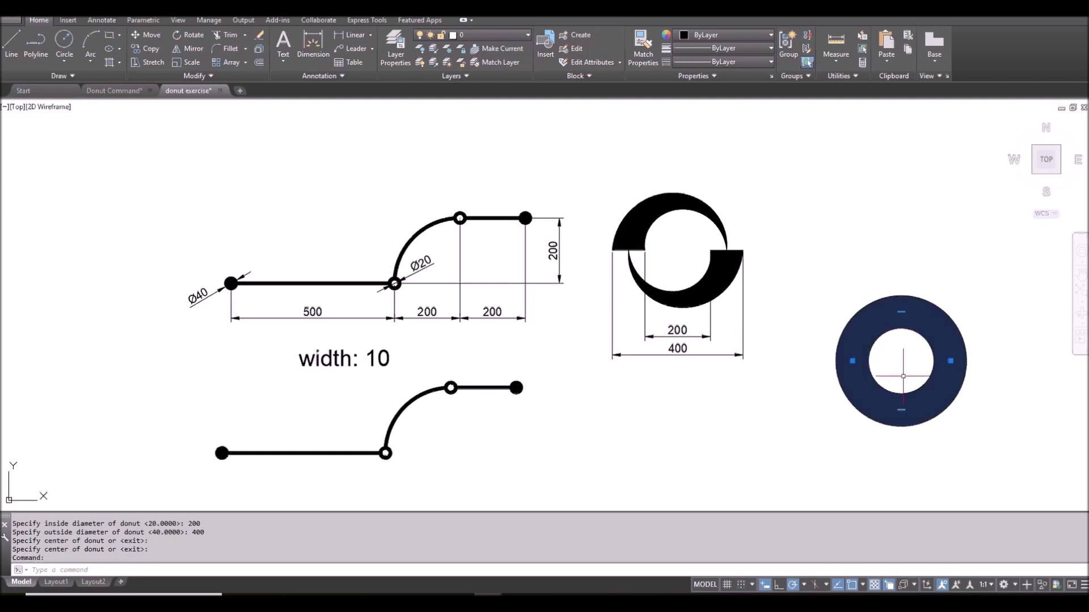
Set the donut's vertex 1 Start segment width to 0 in Properties.
{"action": "key", "text": "ctrl+1"}
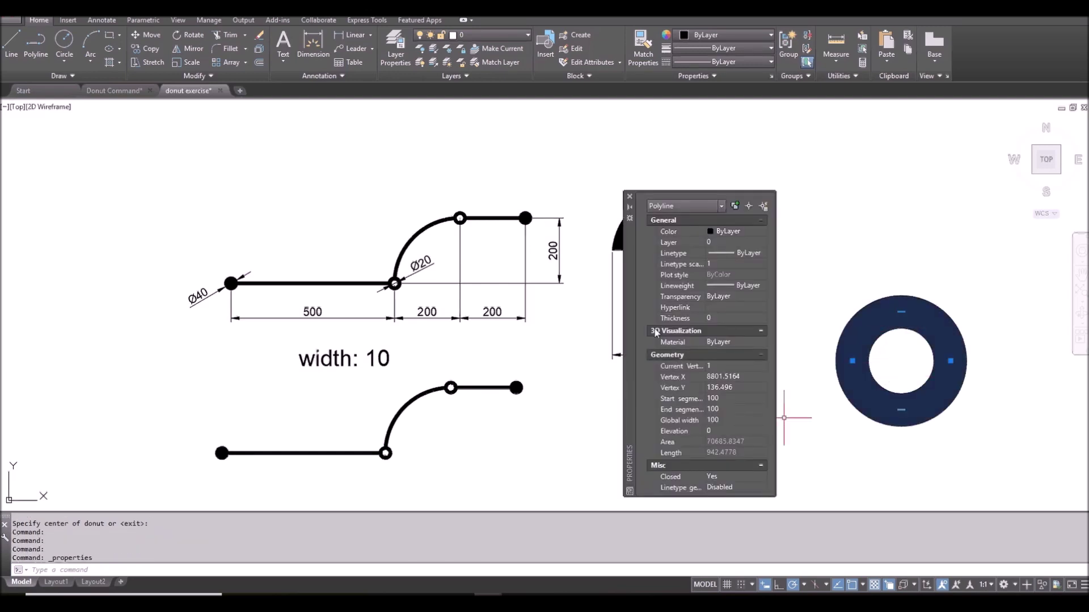
{"action": "left_click_drag", "start_coordinate": [633, 316], "coordinate": [519, 280]}
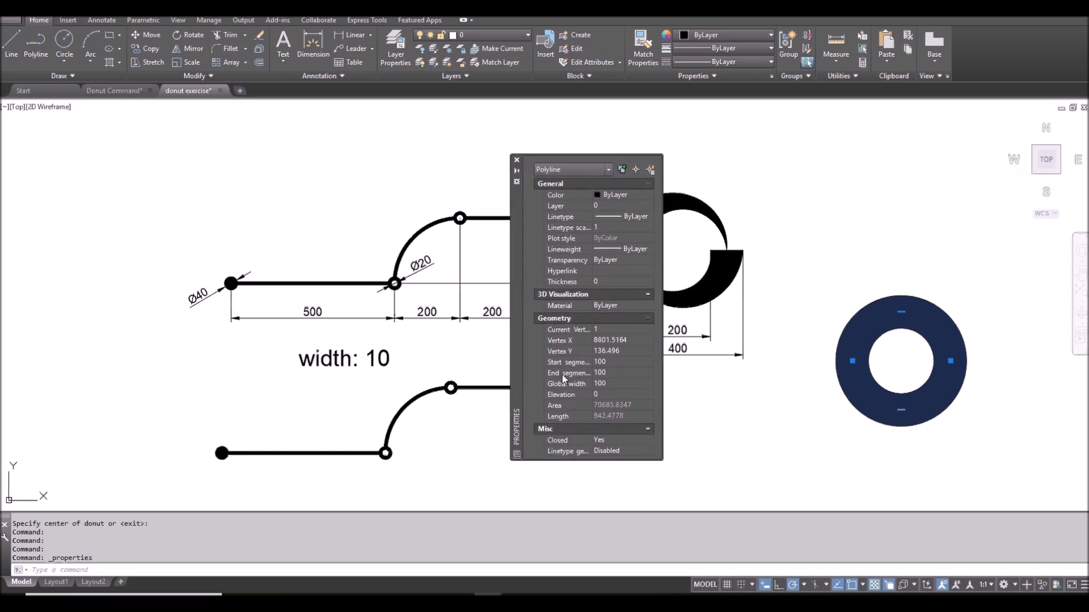
{"action": "left_click", "coordinate": [601, 394]}
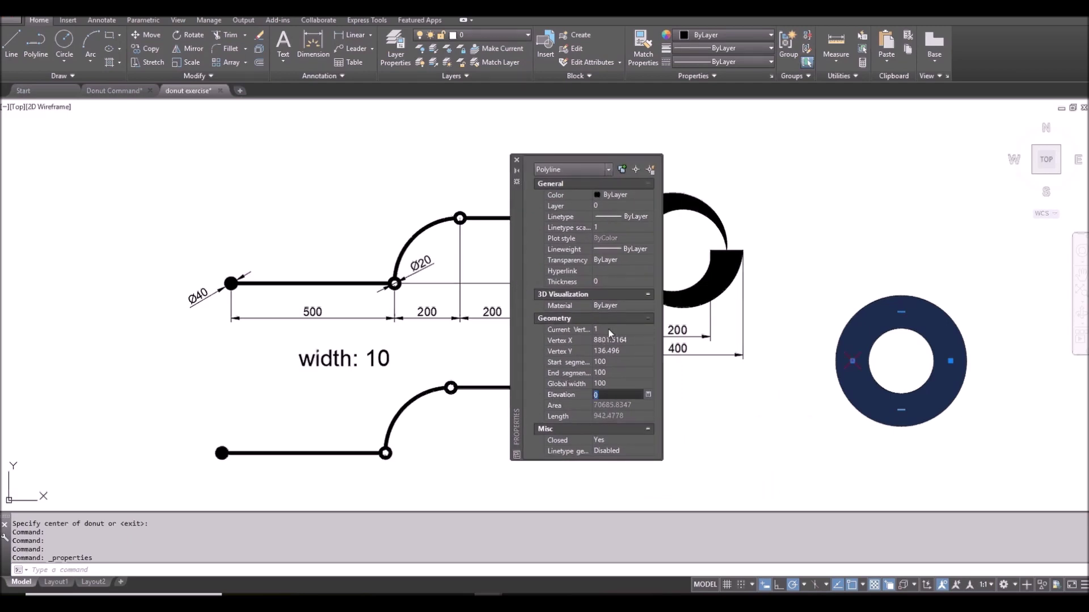
{"action": "left_click", "coordinate": [610, 330]}
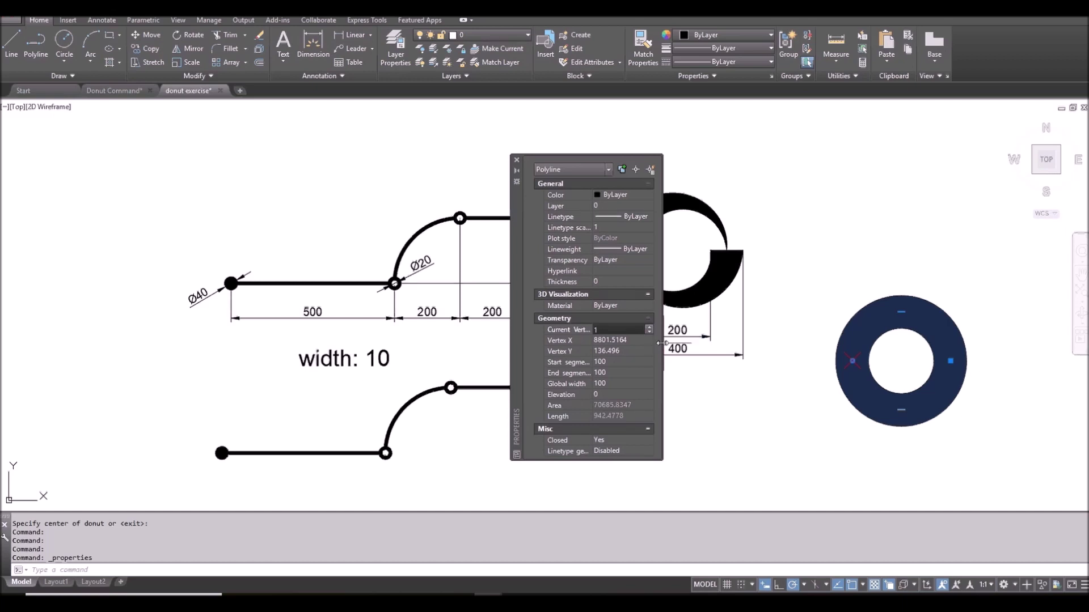
{"action": "left_click_drag", "start_coordinate": [659, 343], "coordinate": [741, 343]}
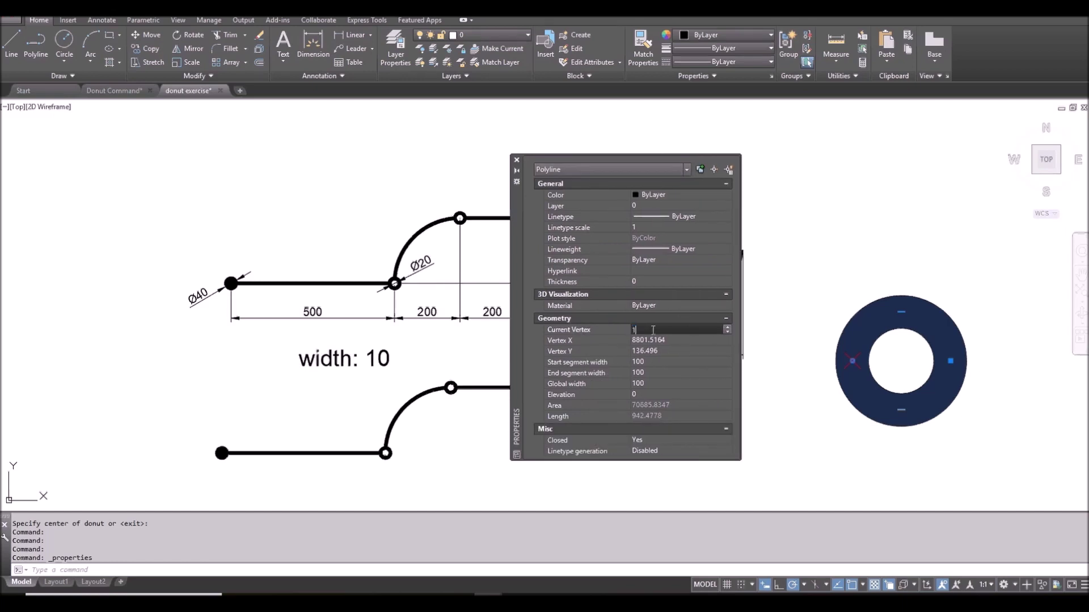
{"action": "left_click", "coordinate": [646, 362]}
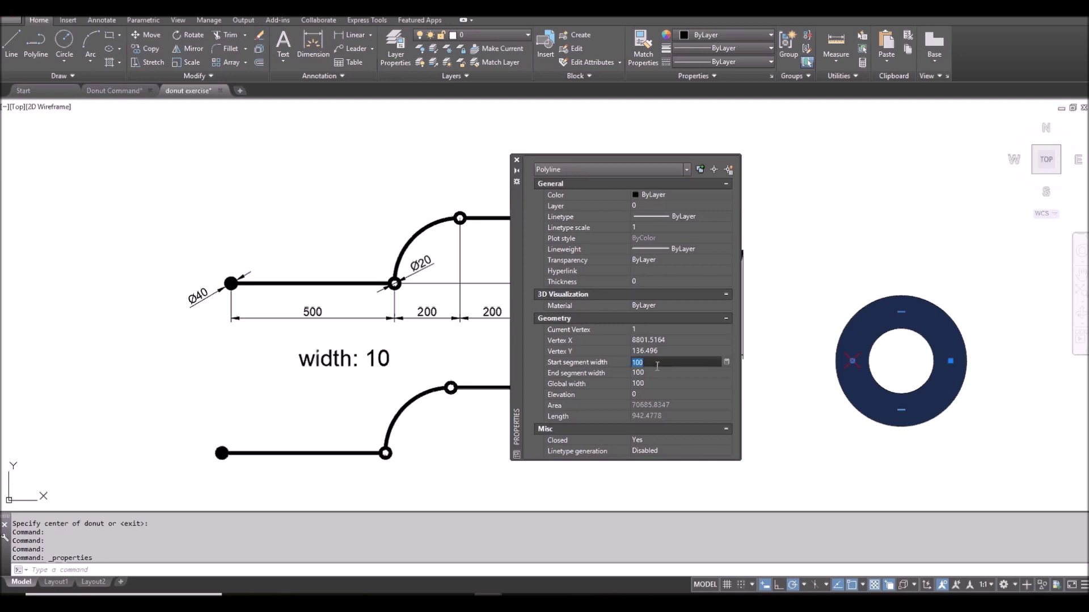
{"action": "type", "text": "0"}
{"action": "key", "text": "Tab"}
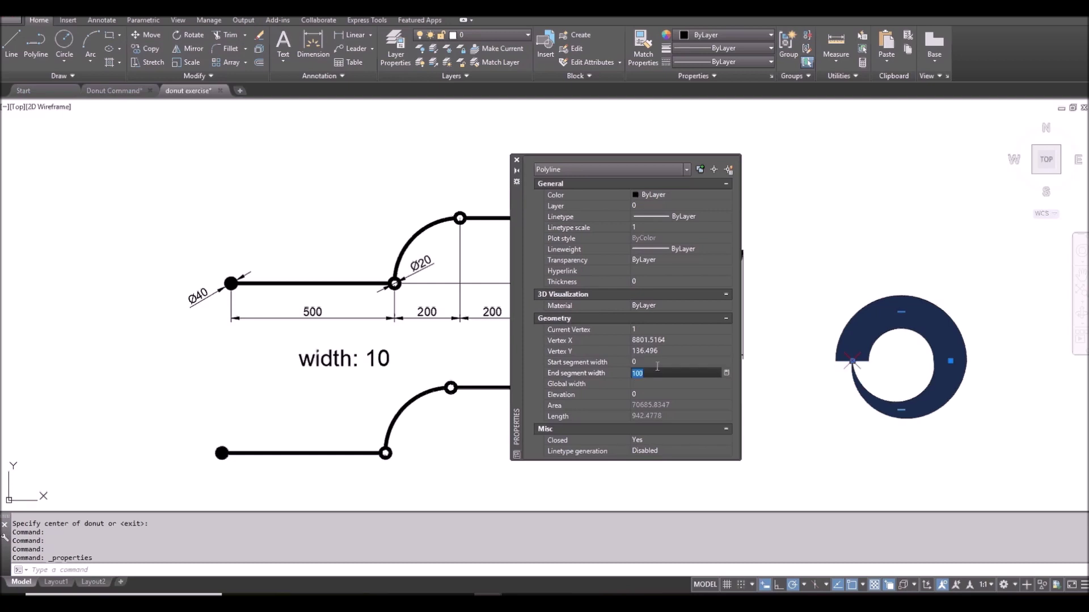
Set vertex 2's Start segment width to 0, then close Properties and deselect.
{"action": "left_click", "coordinate": [662, 330]}
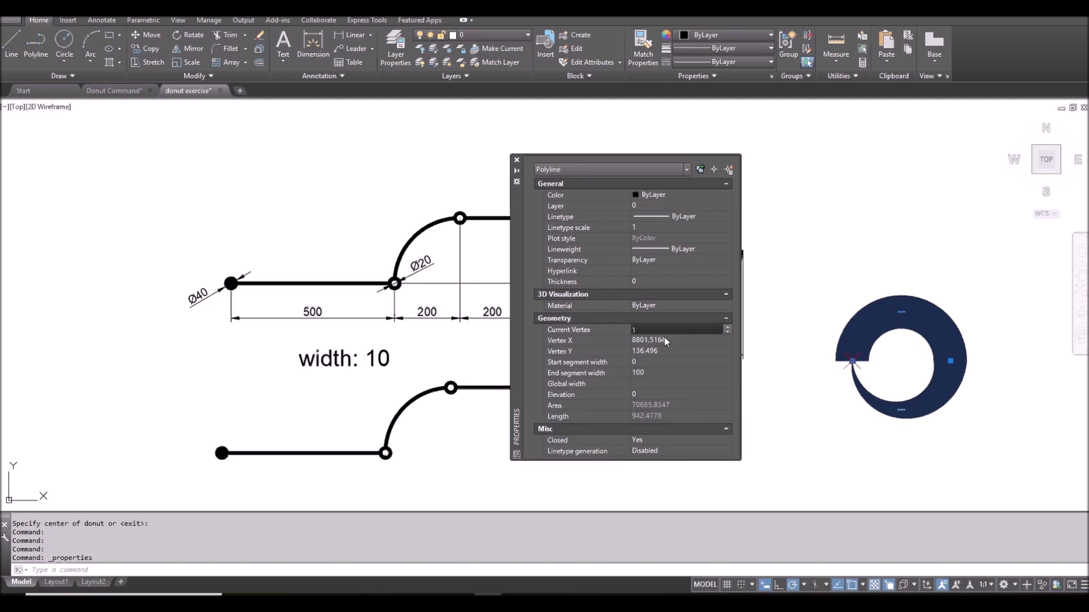
{"action": "left_click", "coordinate": [727, 328]}
{"action": "left_click", "coordinate": [648, 363]}
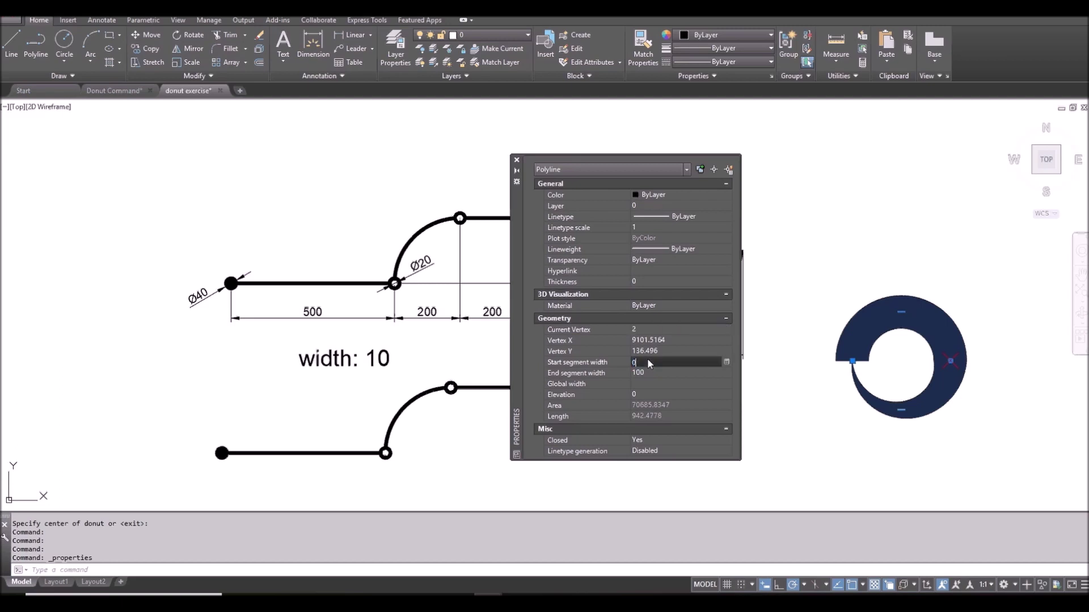
{"action": "key", "text": "Tab"}
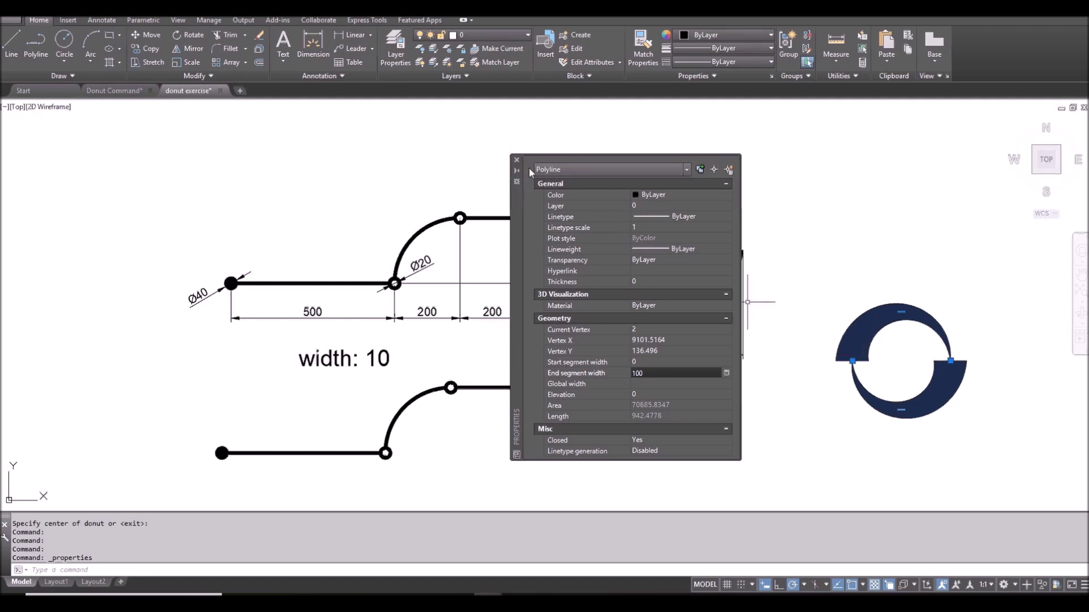
{"action": "left_click", "coordinate": [516, 162]}
{"action": "key", "text": "Escape"}
{"action": "scroll", "coordinate": [714, 435], "scroll_direction": "down", "scroll_amount": 3}
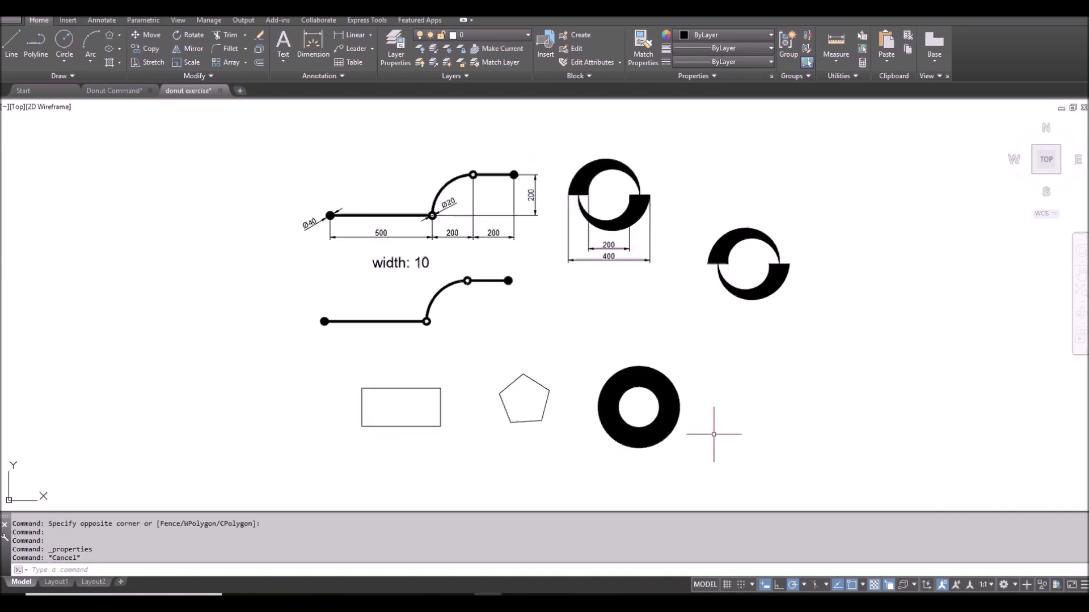